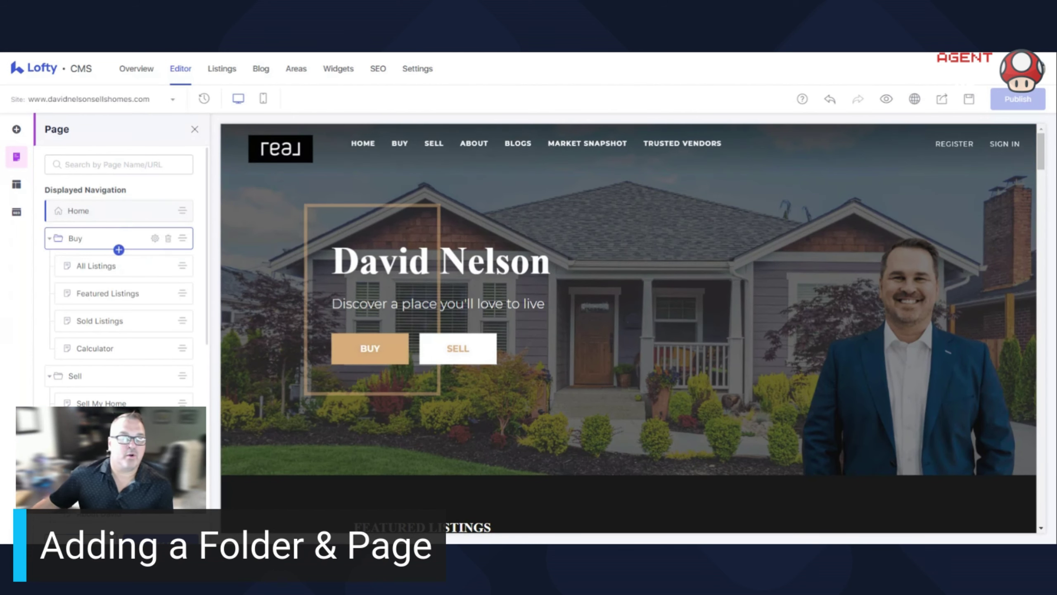
Collapse the About, Sell and Buy folders so only top-level pages are listed.
click(50, 238)
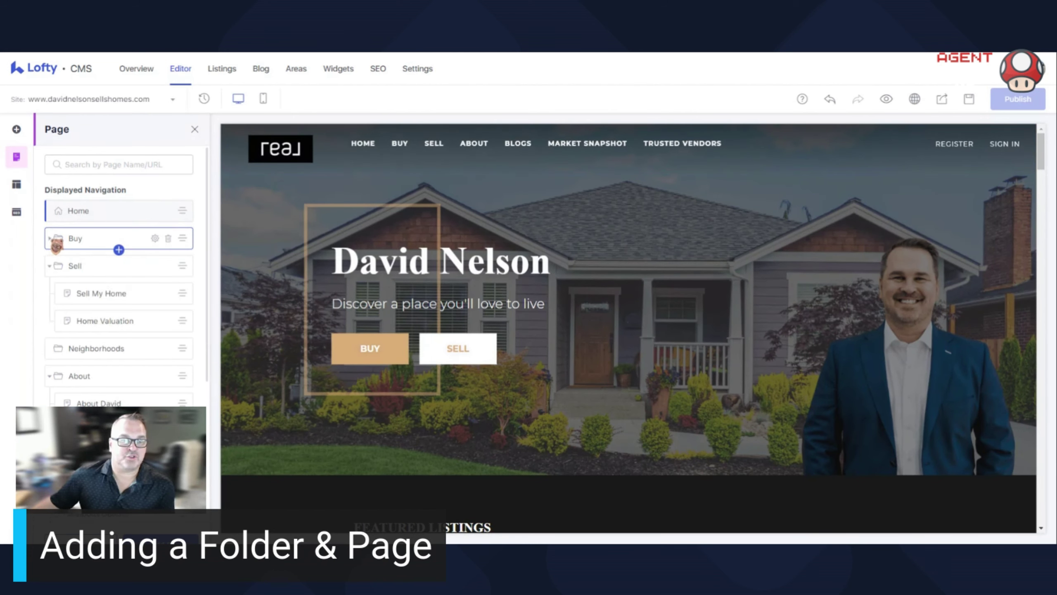
click(50, 239)
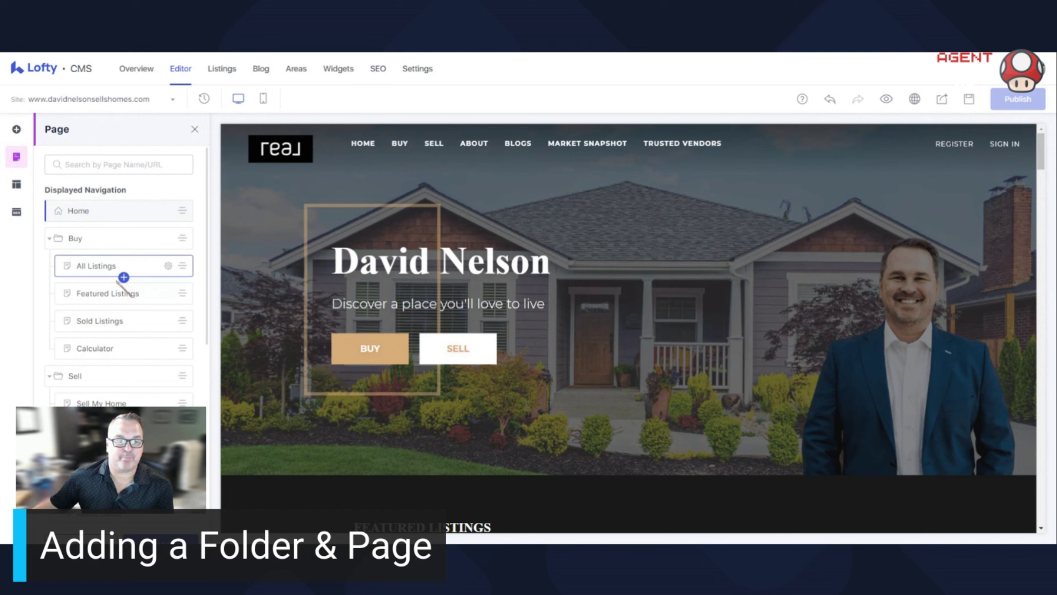
scroll(122, 248, down, 4)
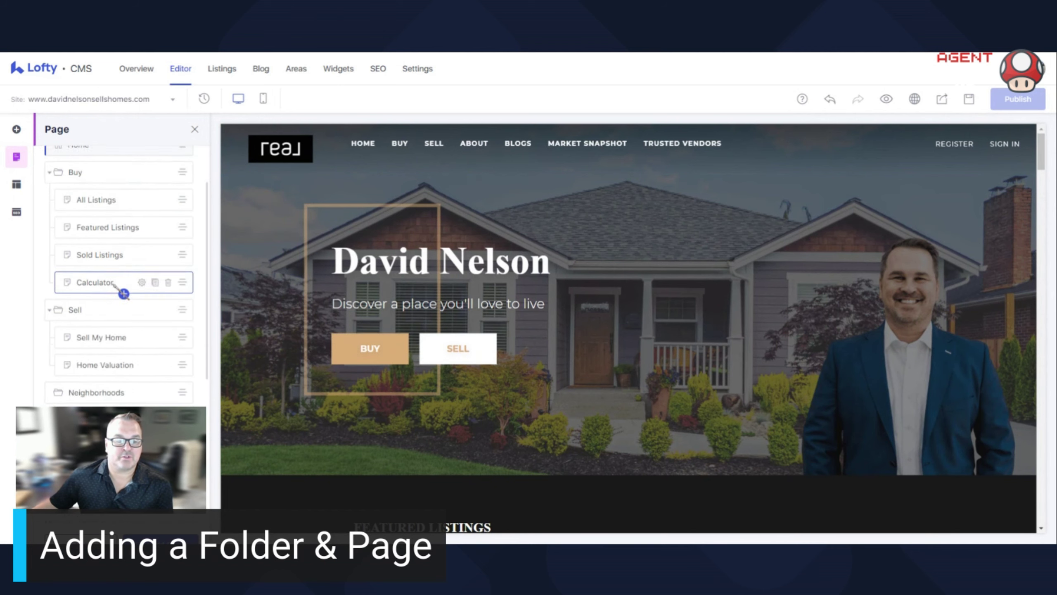
scroll(119, 275, down, 4)
scroll(628, 329, down, 4)
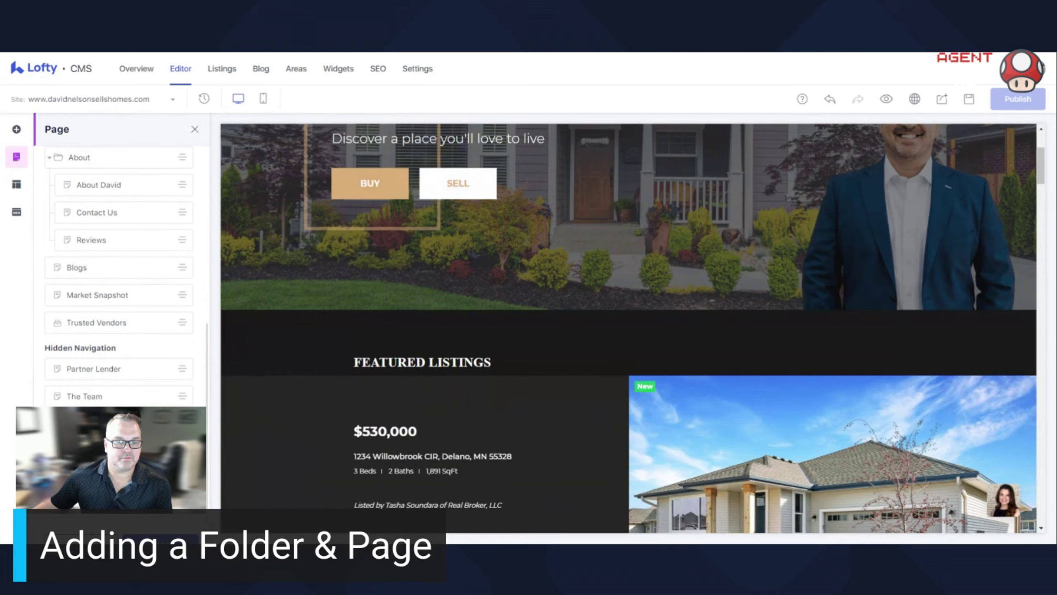
scroll(629, 375, down, 10)
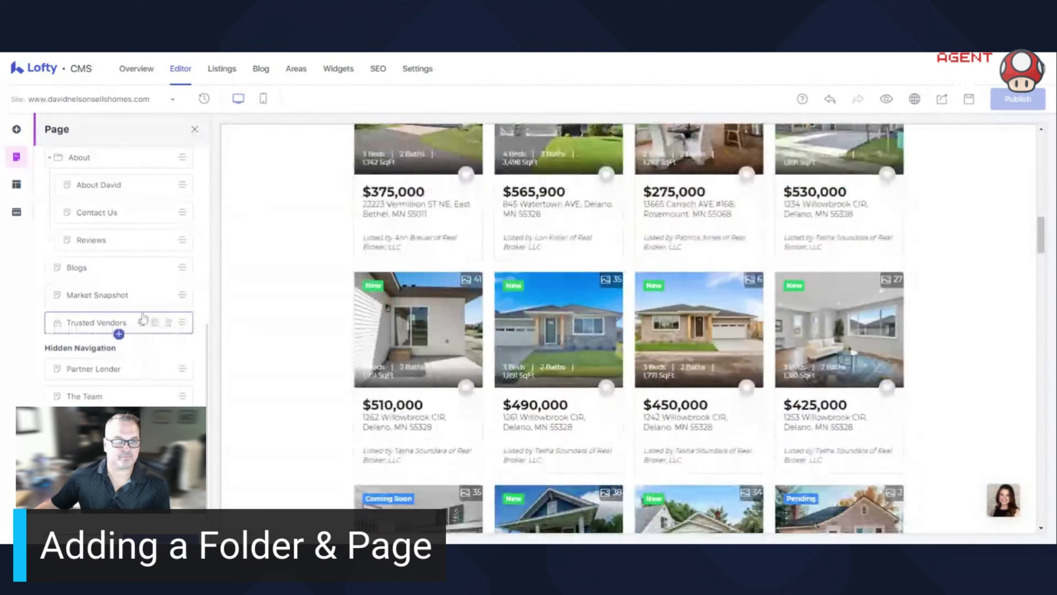
click(50, 158)
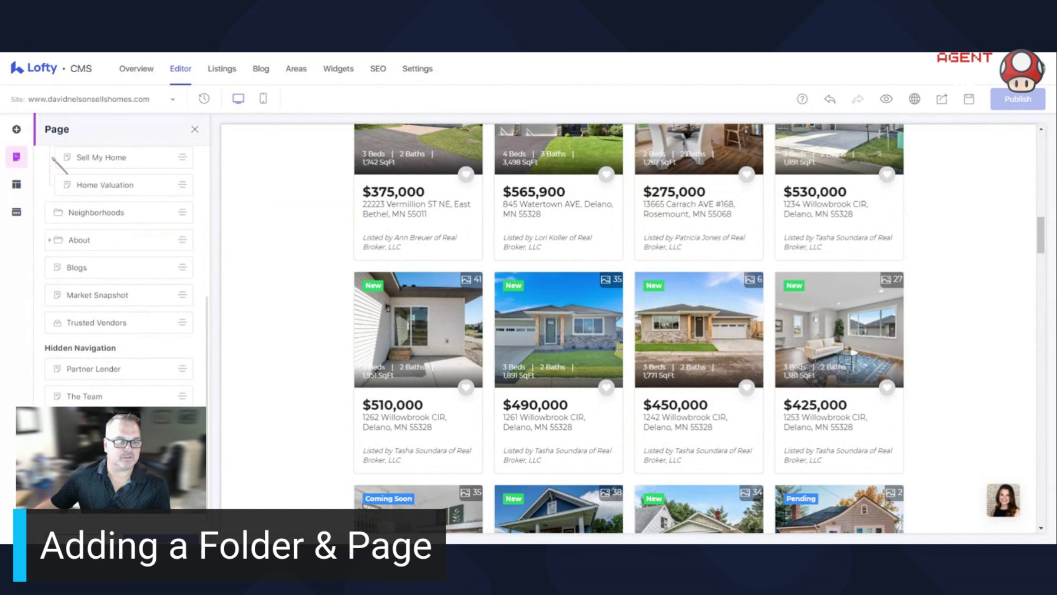
scroll(118, 243, up, 4)
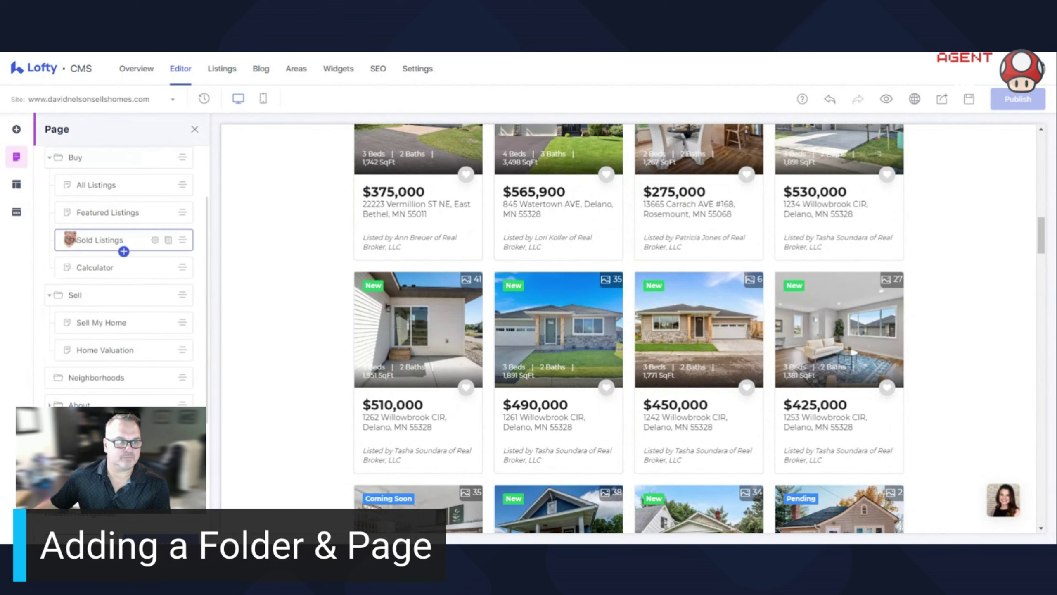
click(49, 295)
click(50, 158)
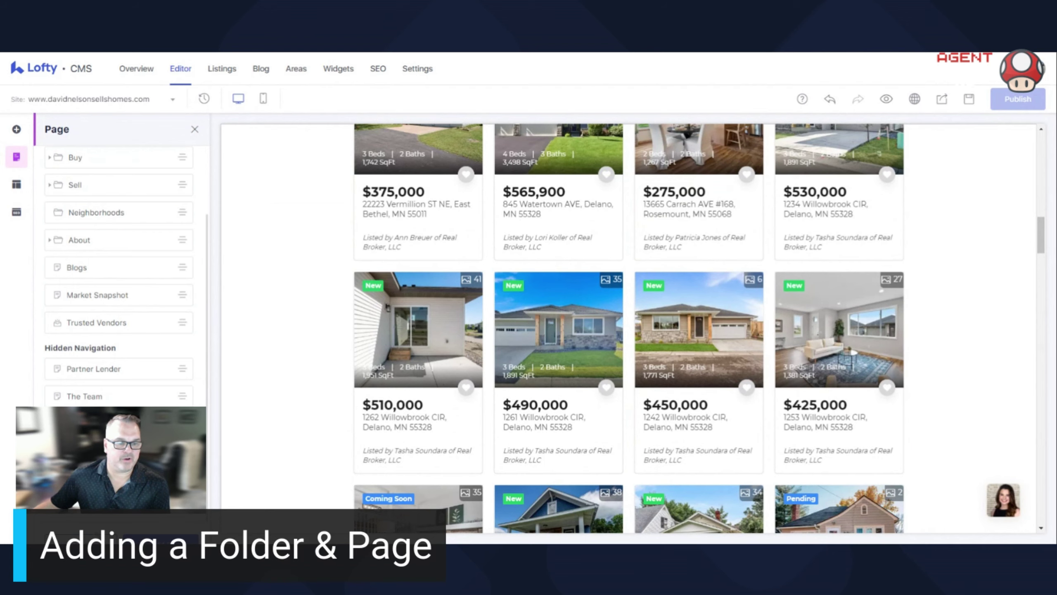
scroll(342, 401, down, 8)
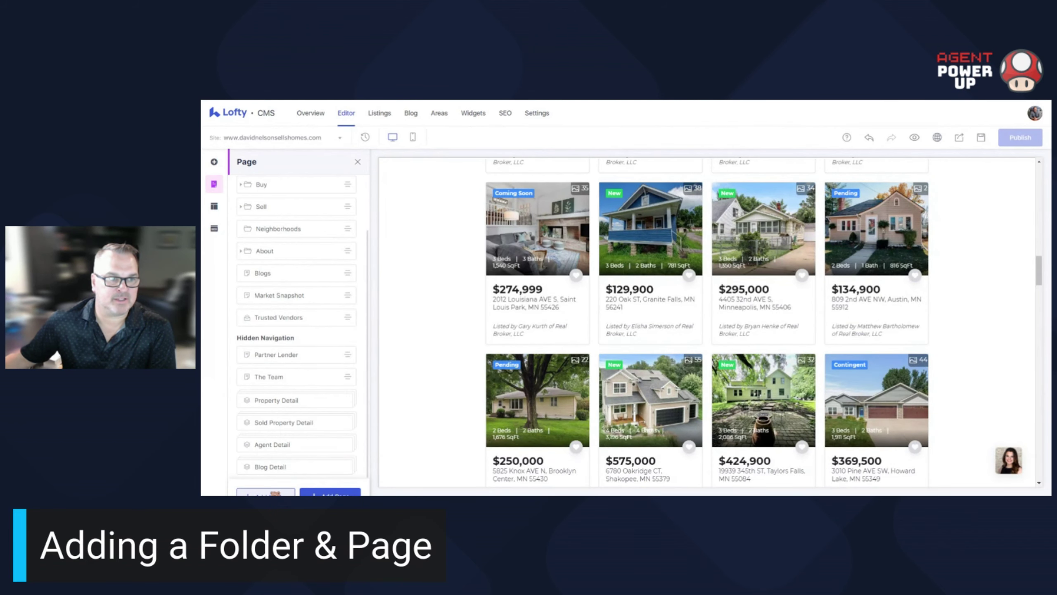
Add a folder named TEST and drag it into displayed navigation just below Trusted Vendors.
click(357, 161)
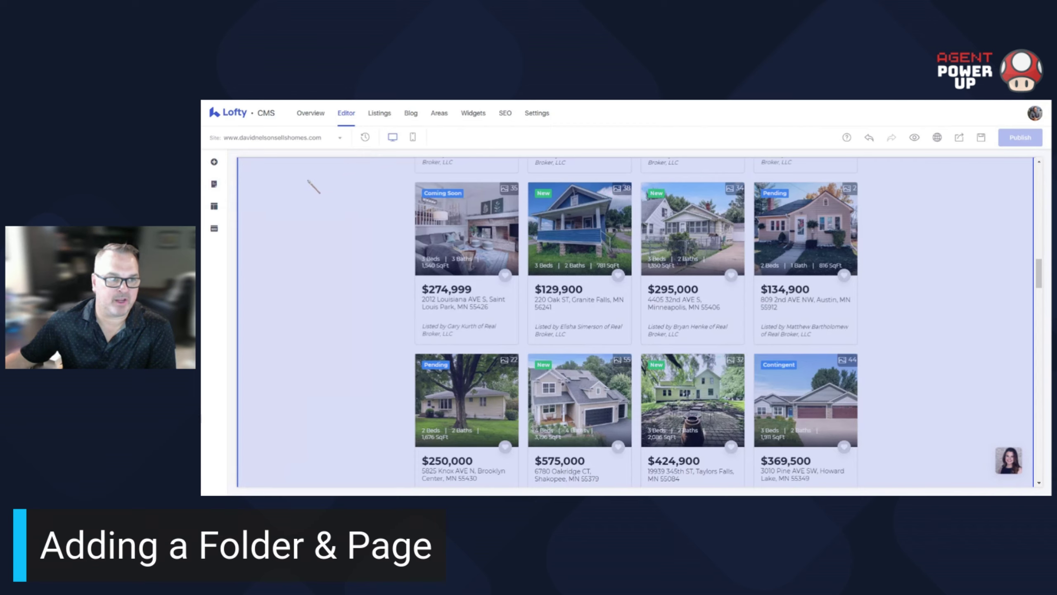
click(214, 186)
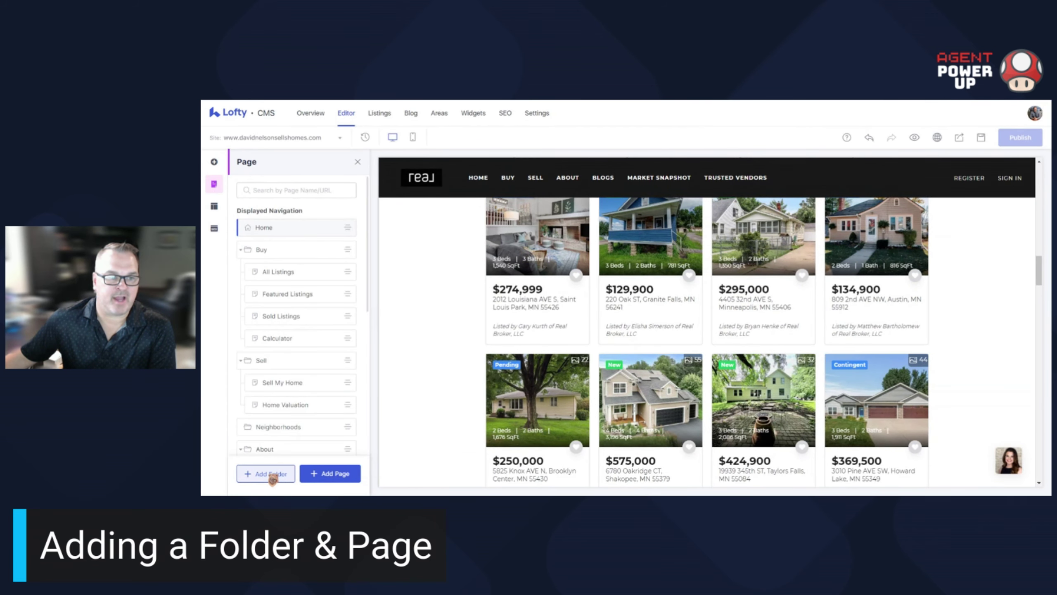
click(278, 475)
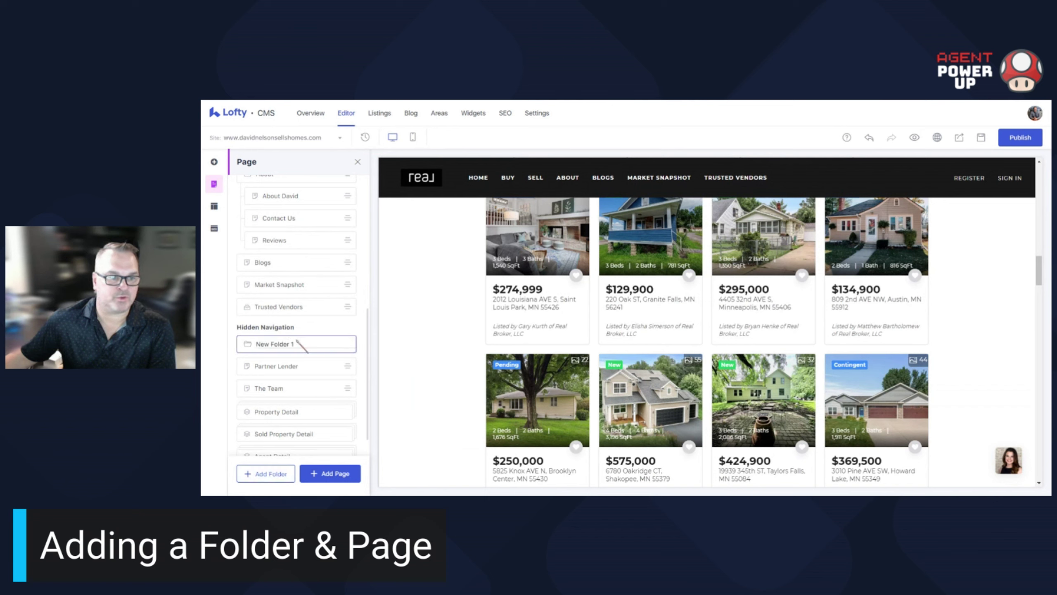
key(BackSpace)
key(BackSpace)
key(BackSpace)
key(BackSpace)
key(BackSpace)
key(BackSpace)
key(BackSpace)
key(BackSpace)
key(BackSpace)
key(BackSpace)
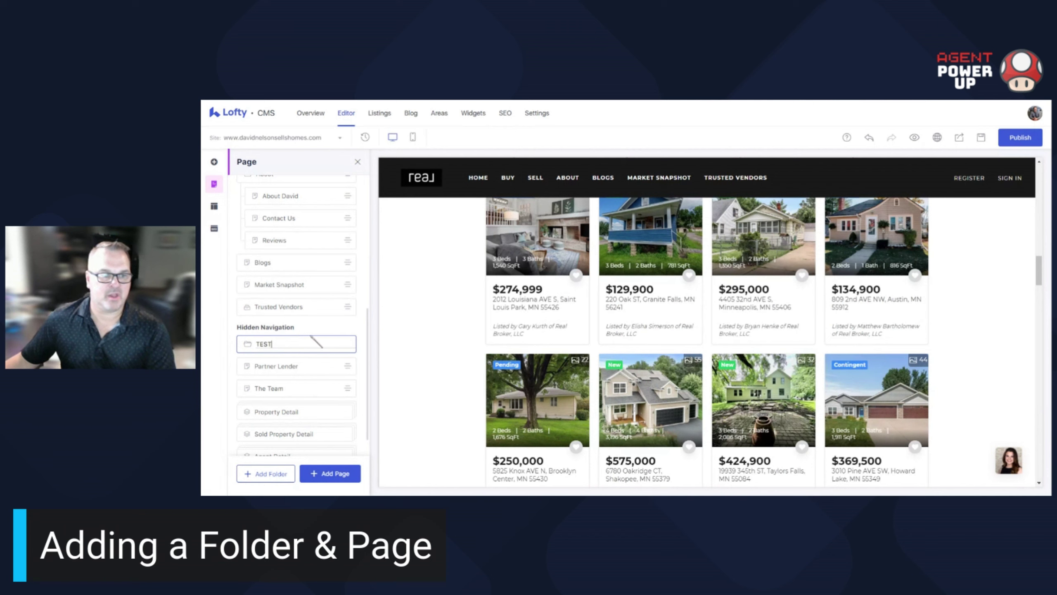
key(Return)
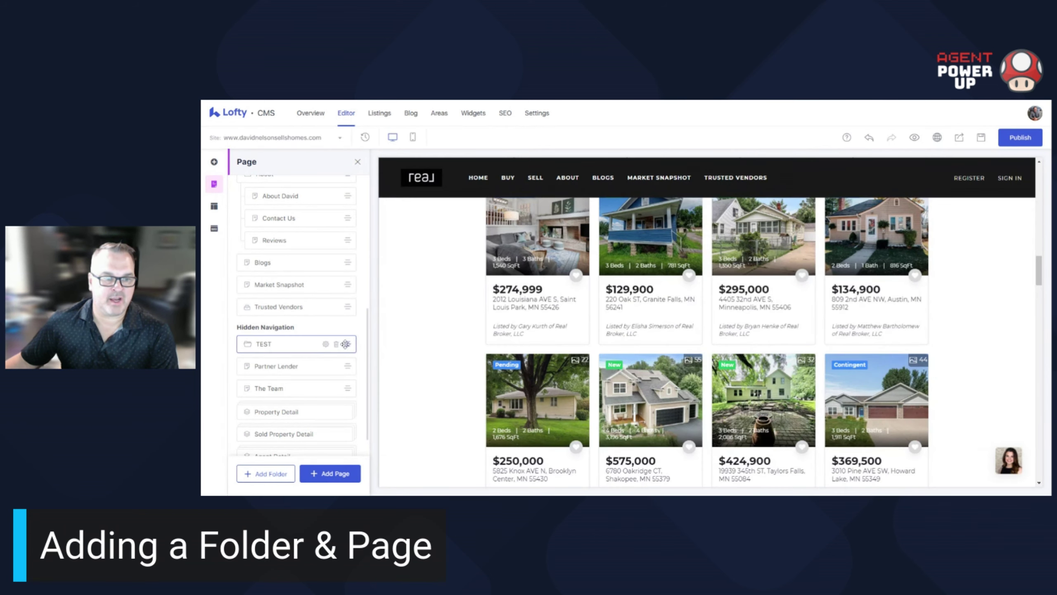
mouse_move(347, 343)
mouse_down()
mouse_move(346, 273)
mouse_move(347, 342)
mouse_move(346, 327)
mouse_up()
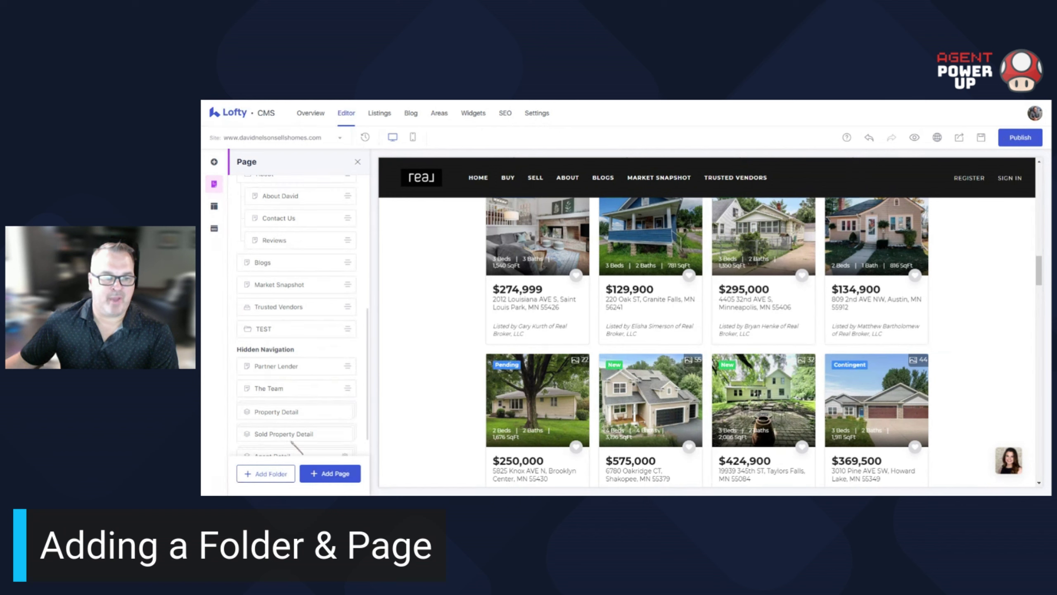
scroll(296, 417, down, 1)
Move Partner Lender into the TEST folder, then return it to Hidden Navigation.
scroll(295, 421, up, 3)
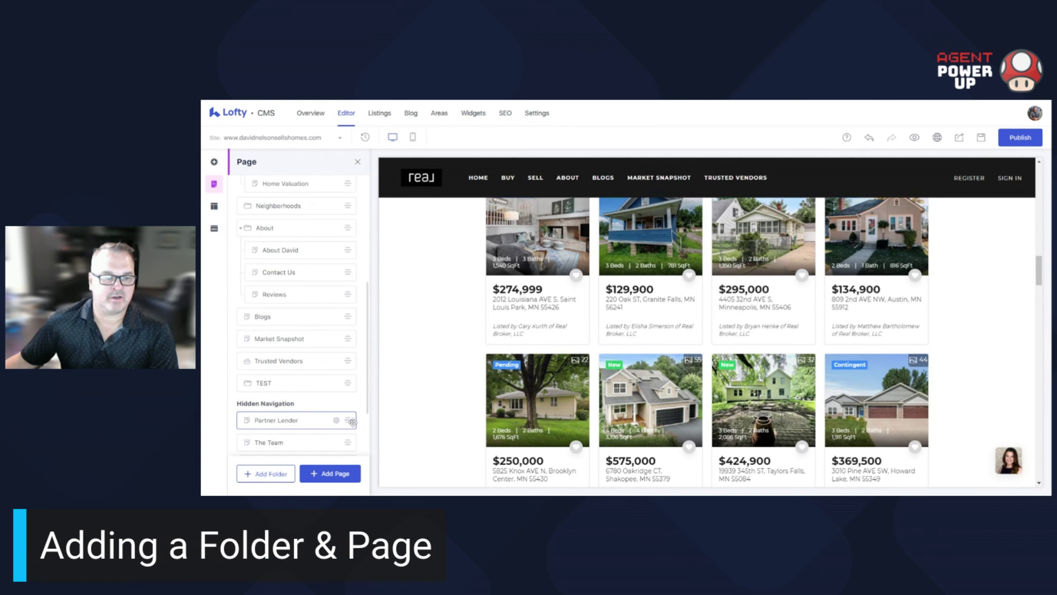
drag(349, 421, 335, 385)
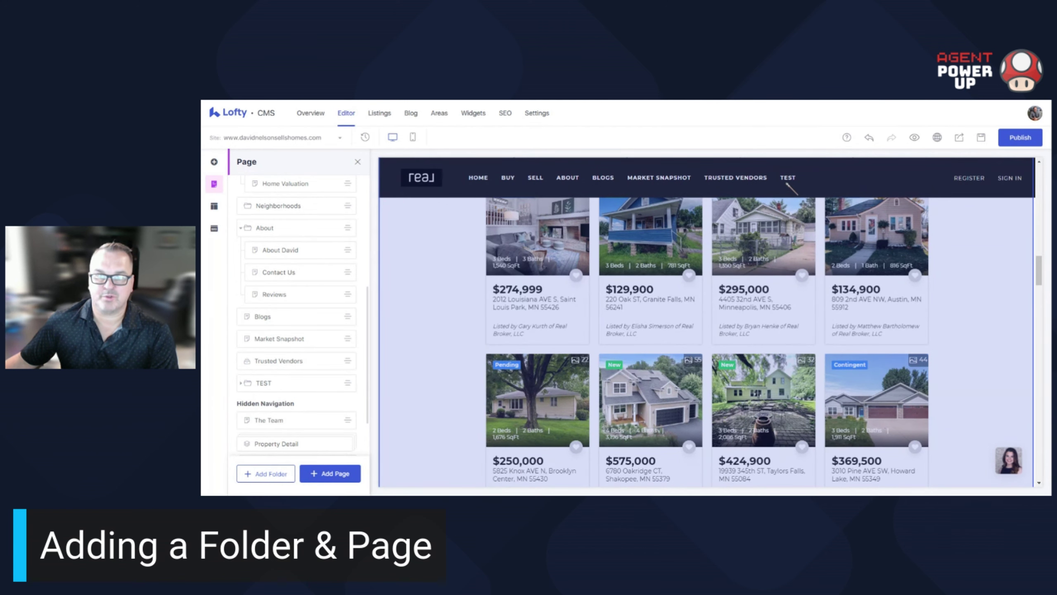
scroll(338, 356, down, 1)
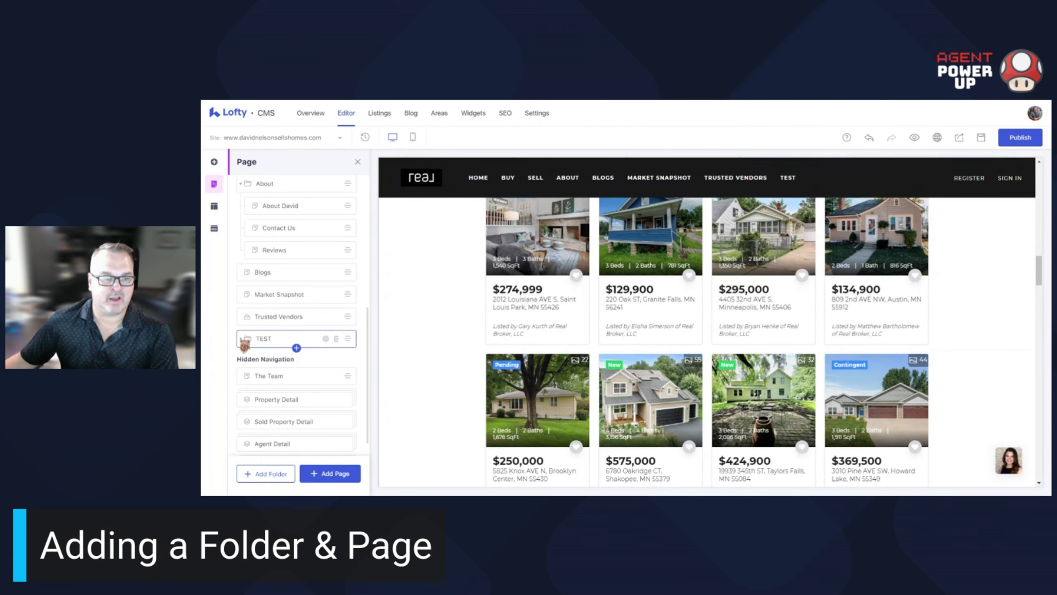
click(245, 341)
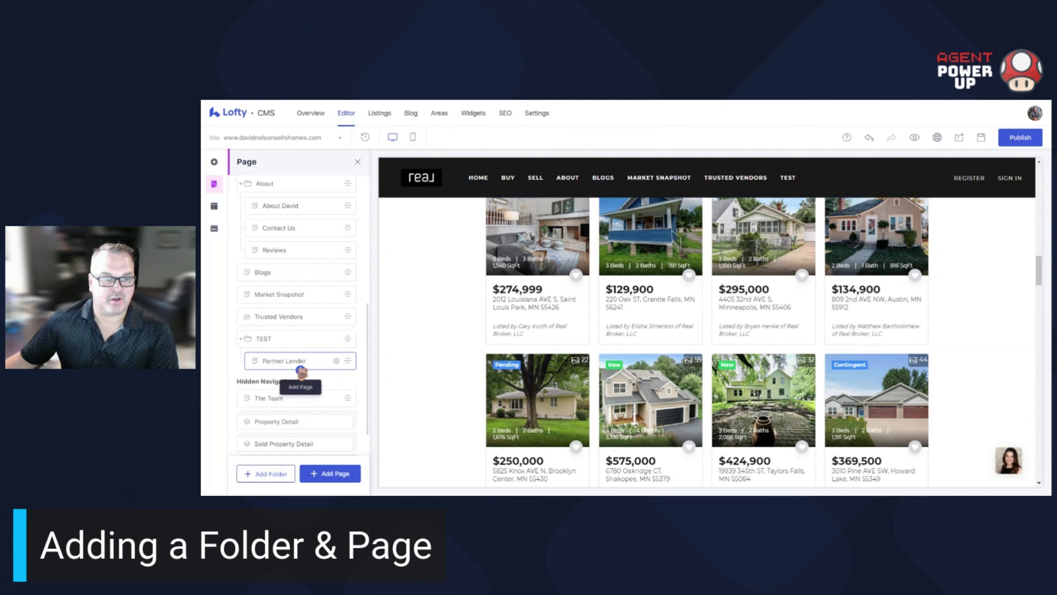
drag(346, 362, 346, 362)
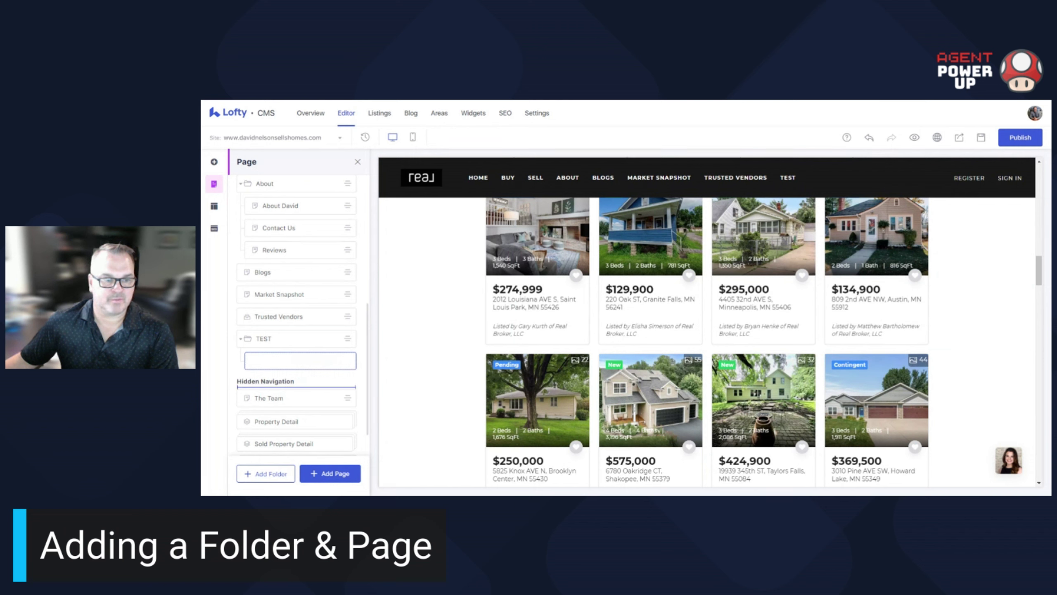
drag(346, 361, 348, 376)
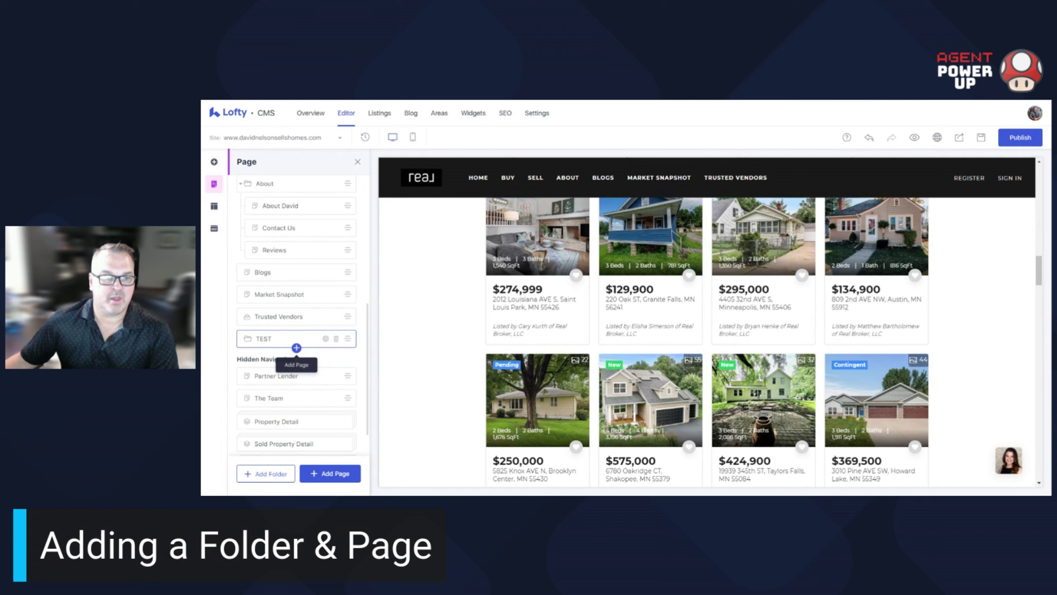
scroll(296, 308, up, 1)
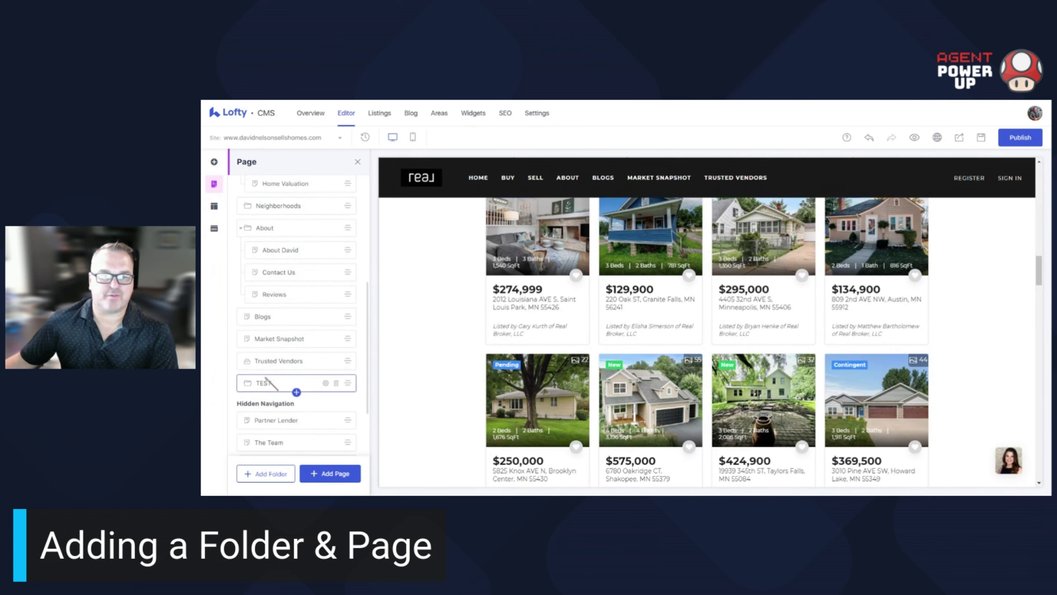
Start a new page under TEST, browse the templates, and pick the Link page type.
click(297, 392)
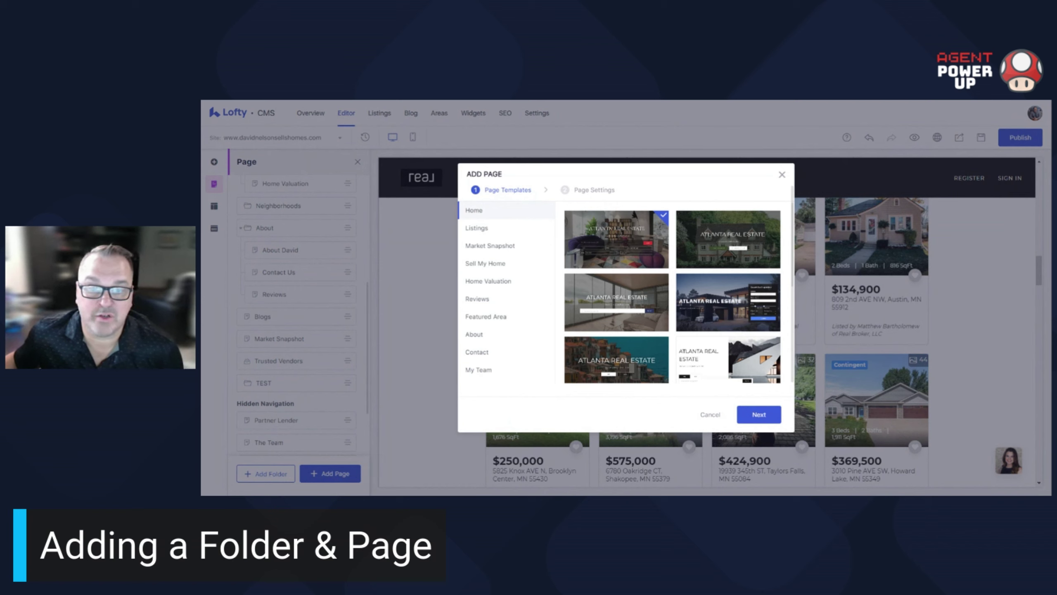
click(481, 228)
click(488, 249)
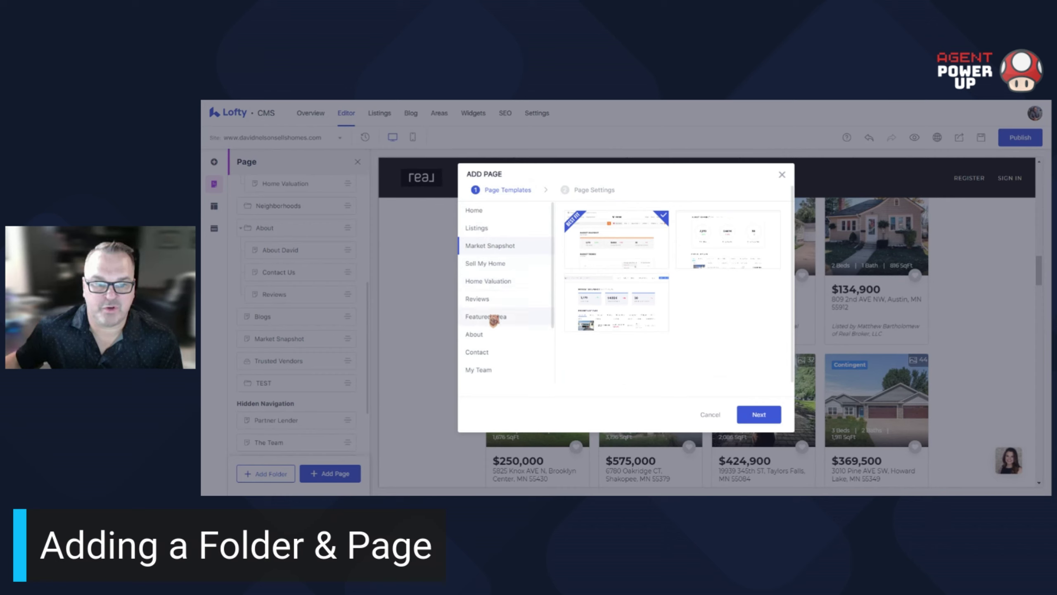
scroll(499, 335, down, 3)
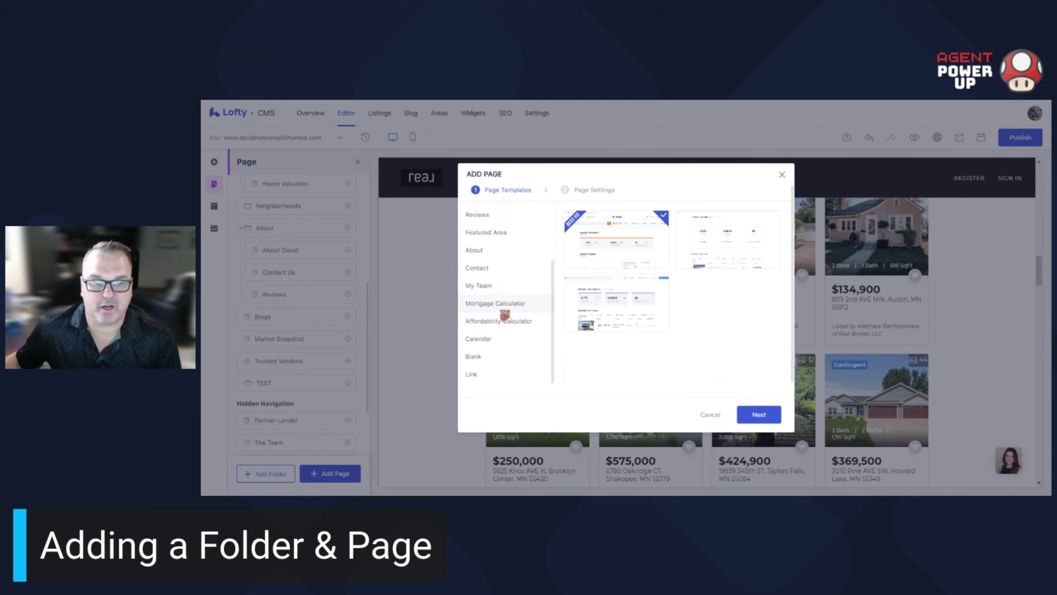
scroll(505, 303, down, 1)
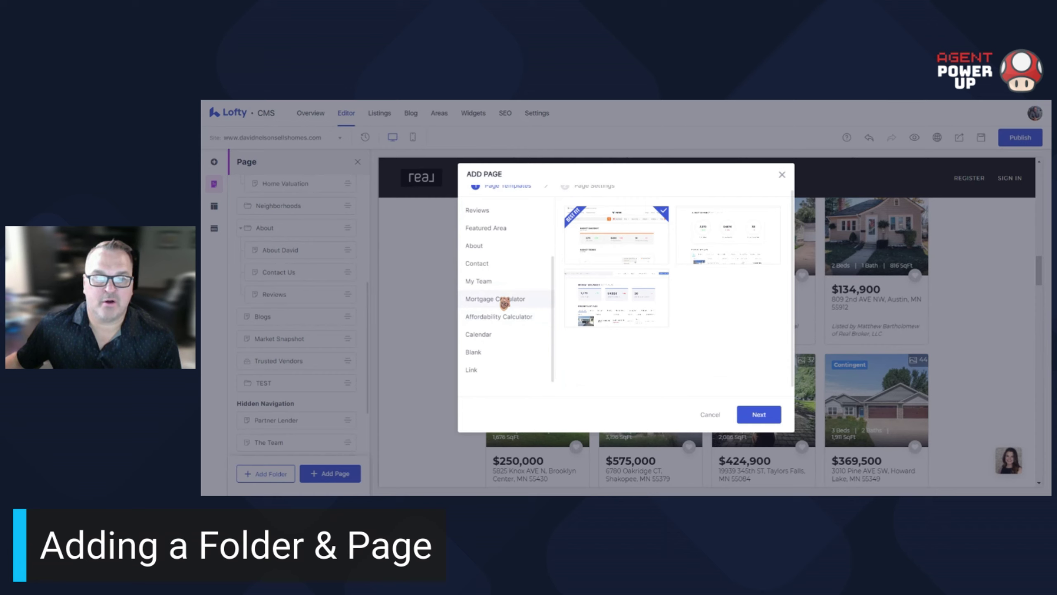
click(503, 358)
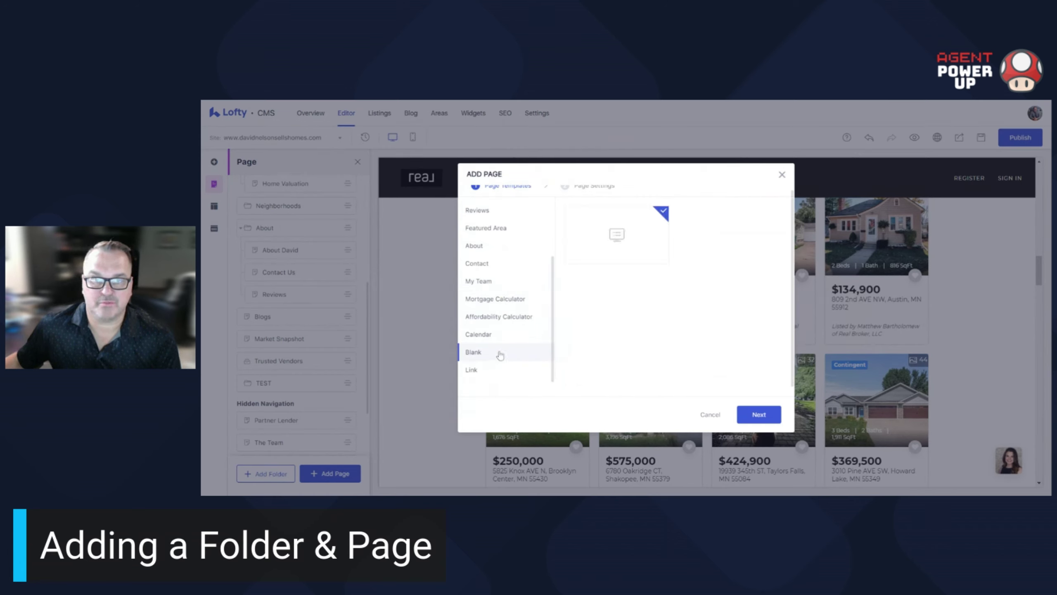
click(503, 370)
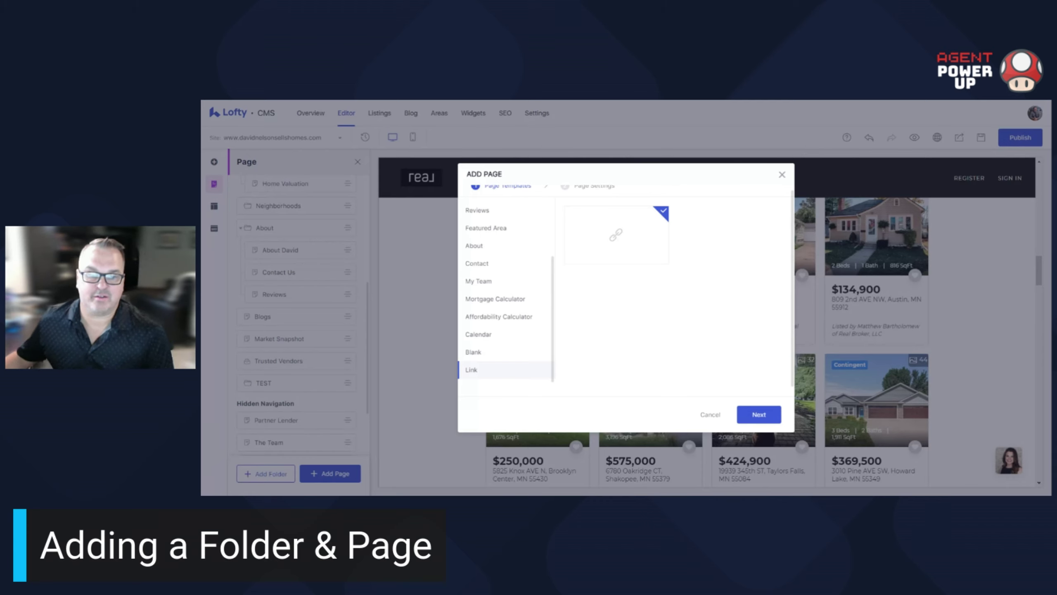
Name the new link page 'fancy program'.
click(760, 413)
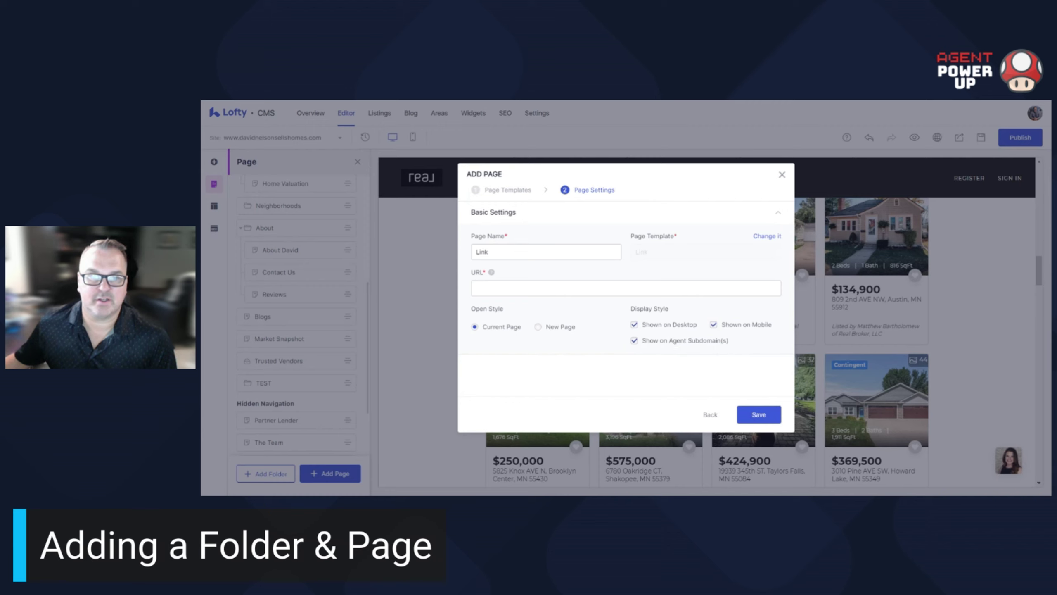
drag(489, 252, 468, 253)
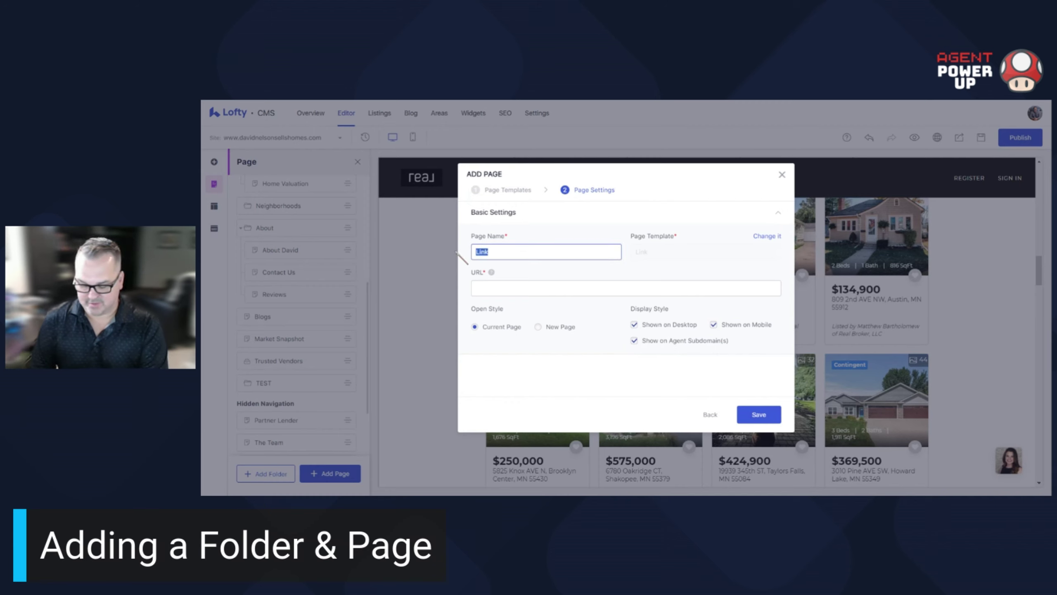
text(fancy program)
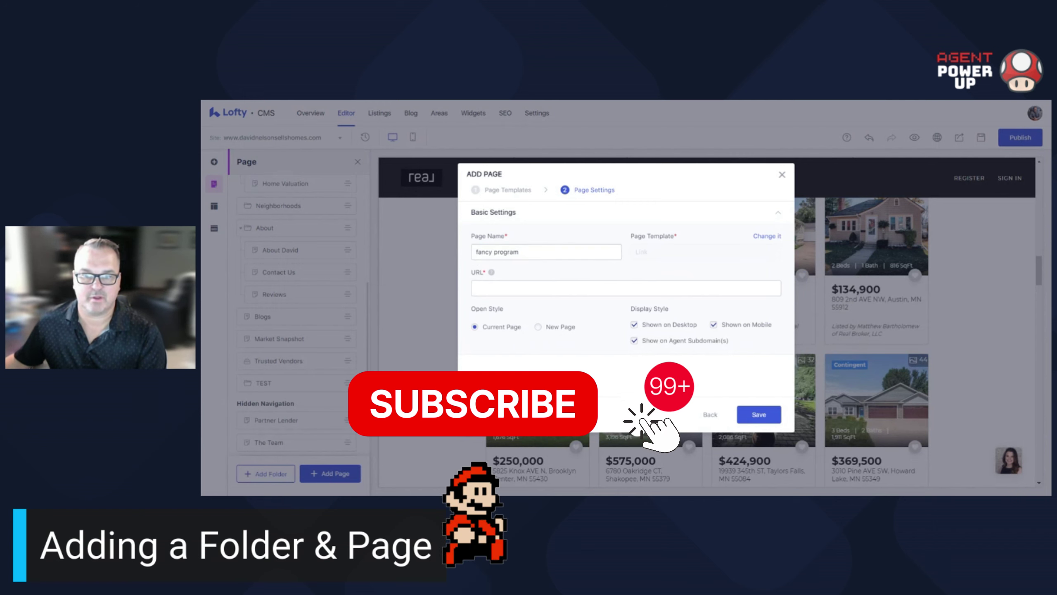
click(541, 288)
Link it to the about page URL opening in a new page, save, and publish the site.
drag(519, 252, 469, 258)
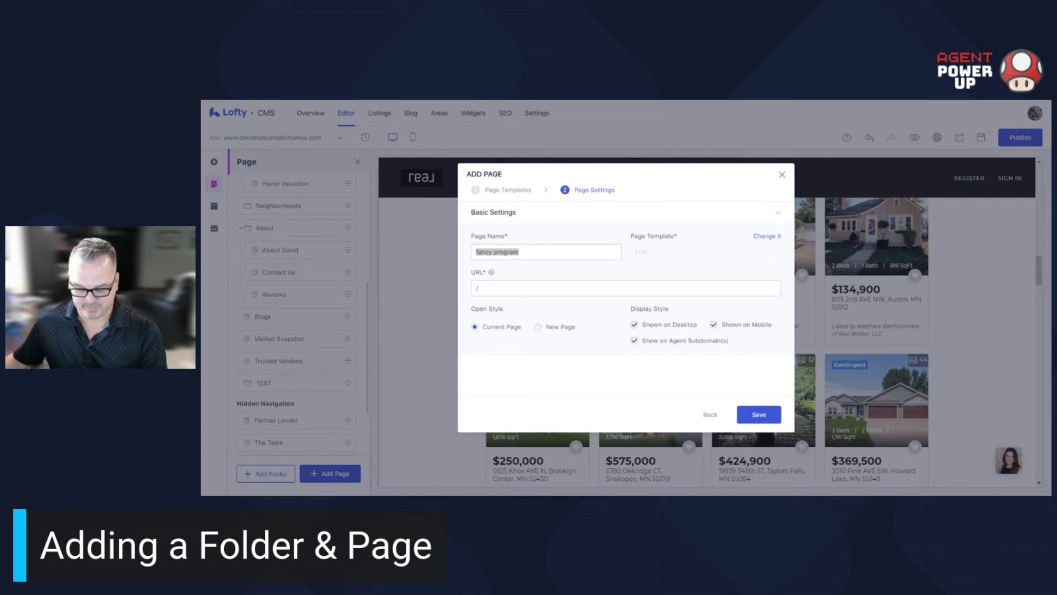
click(536, 291)
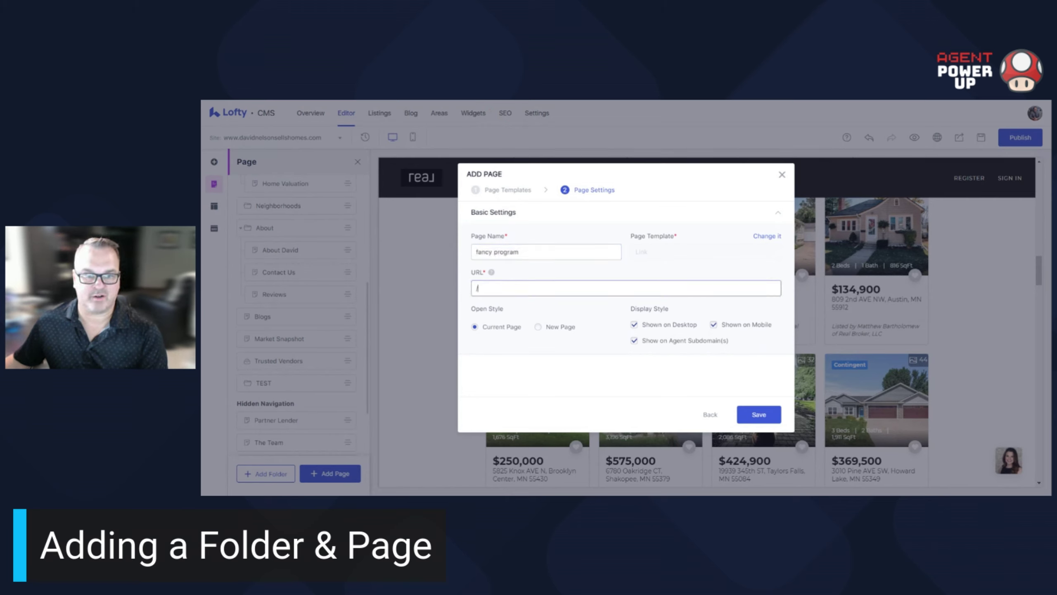
text(https://www.davidnelsonsellshomes.com/about-david-nelson)
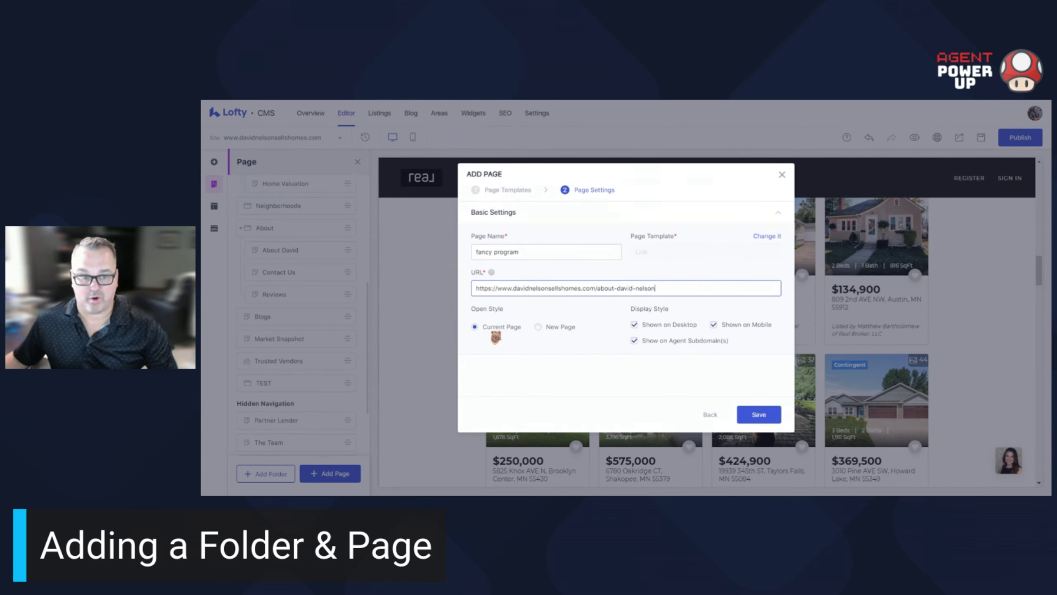
click(540, 329)
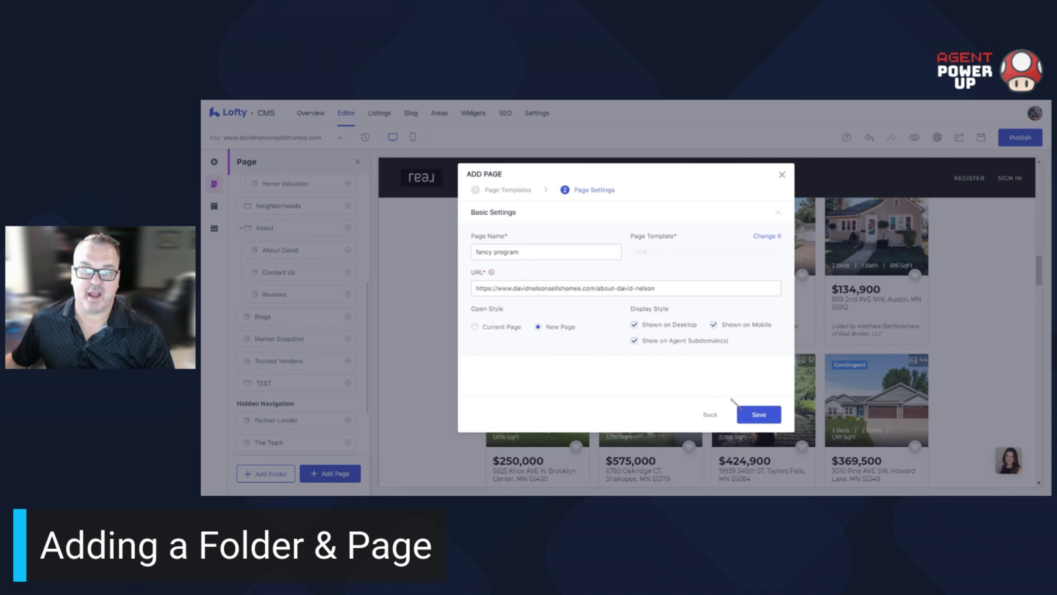
click(758, 422)
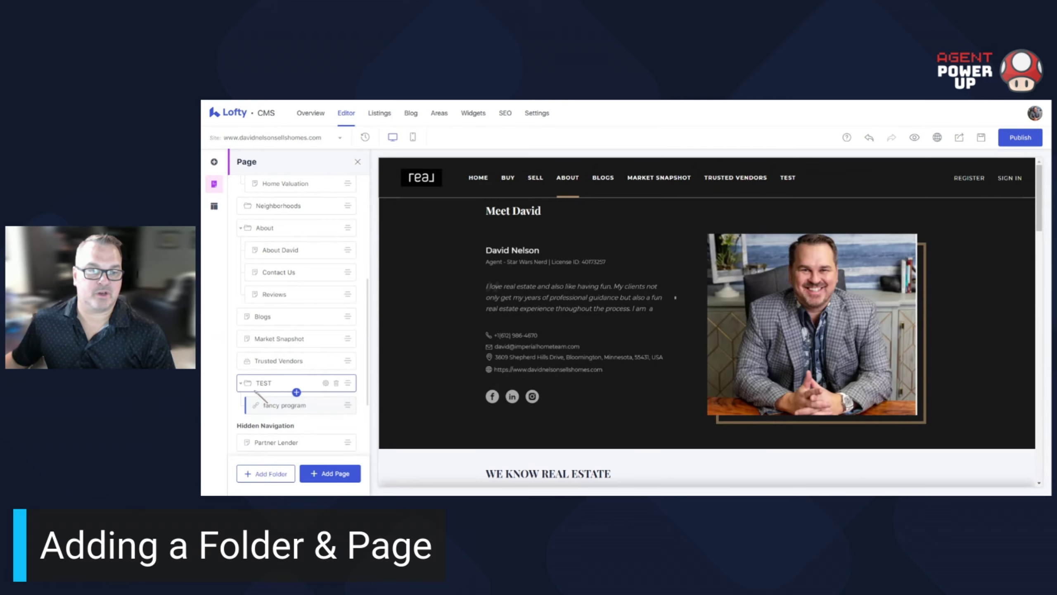
click(1024, 142)
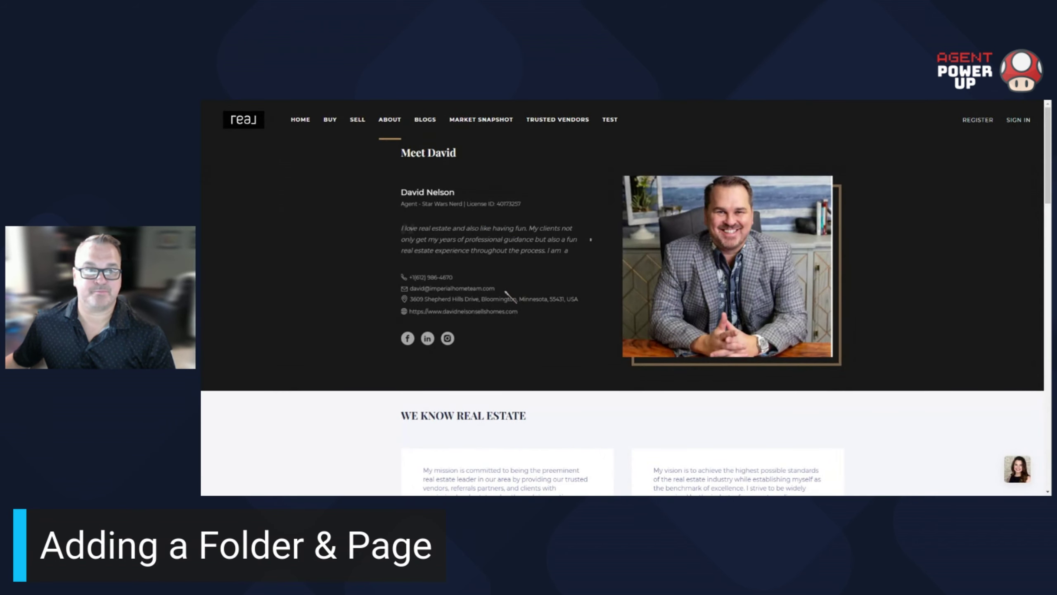
mouse_move(619, 132)
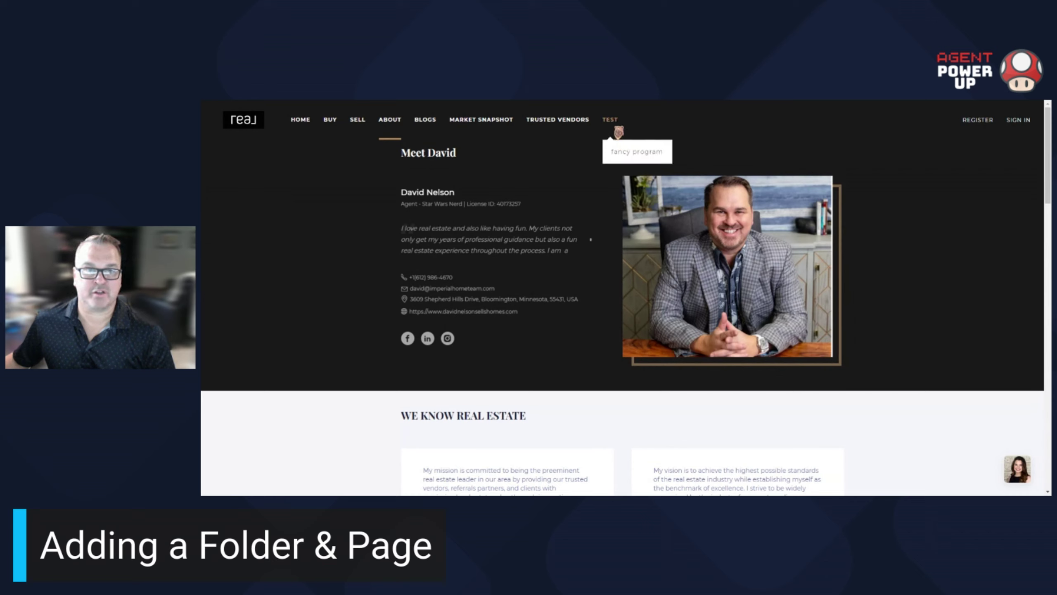
click(638, 157)
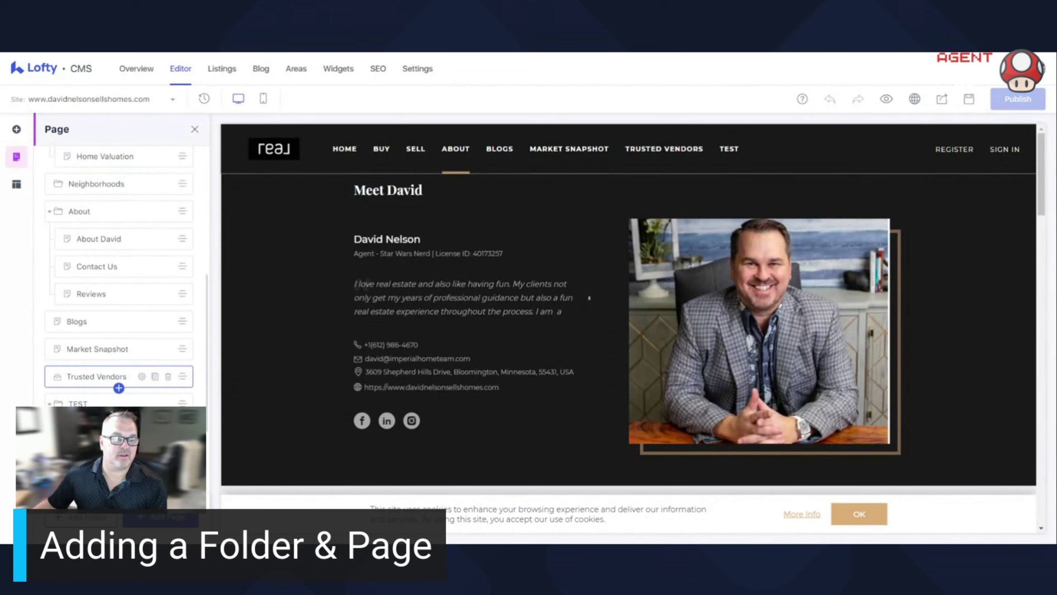
Delete the fancy program link page.
scroll(160, 375, down, 2)
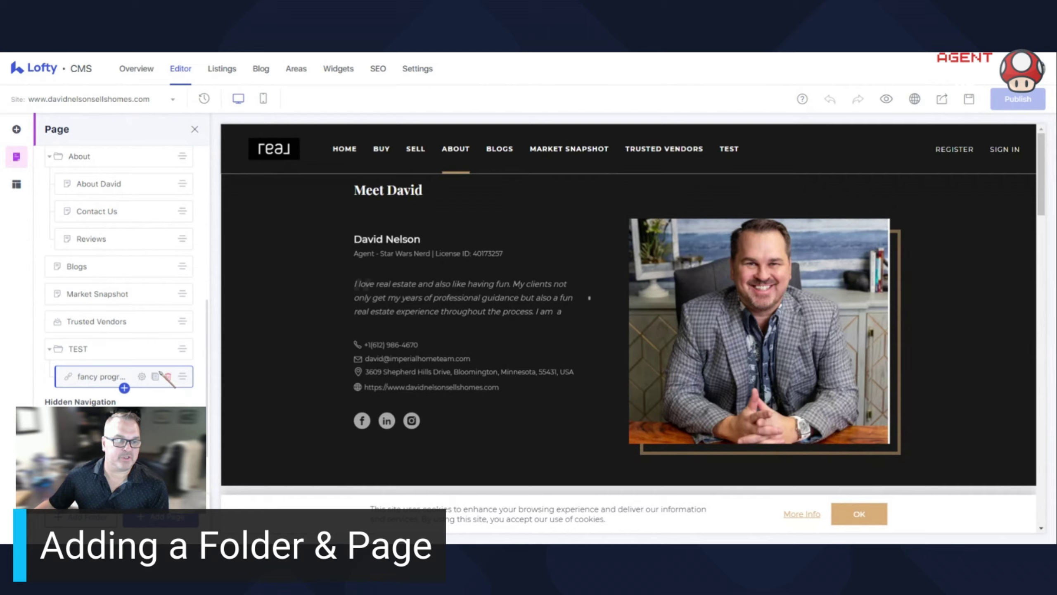
click(162, 373)
click(610, 317)
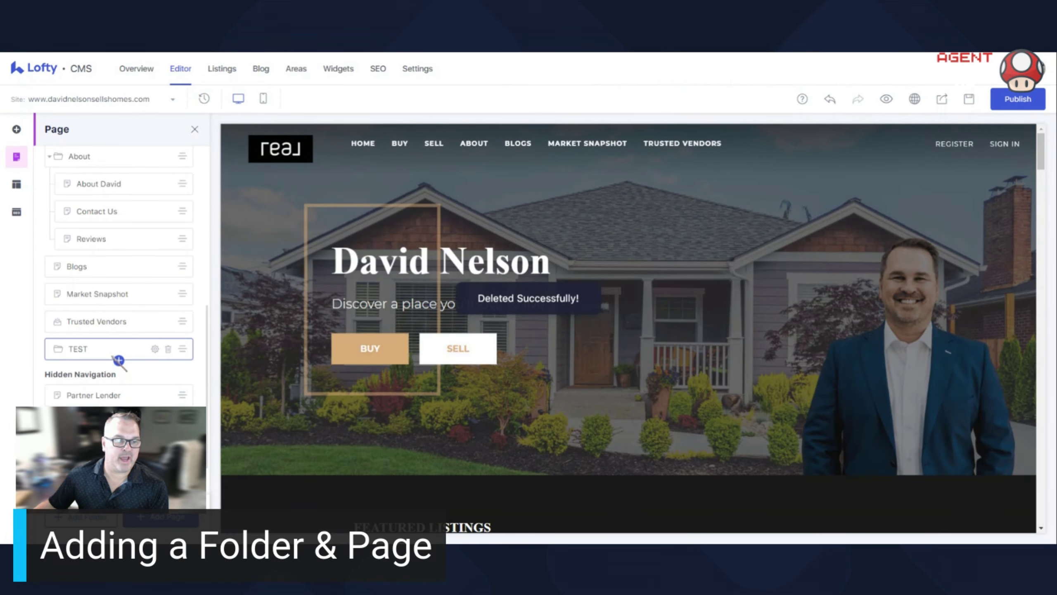
Add a Blank-type page named Blank inside the TEST folder and save it.
click(119, 360)
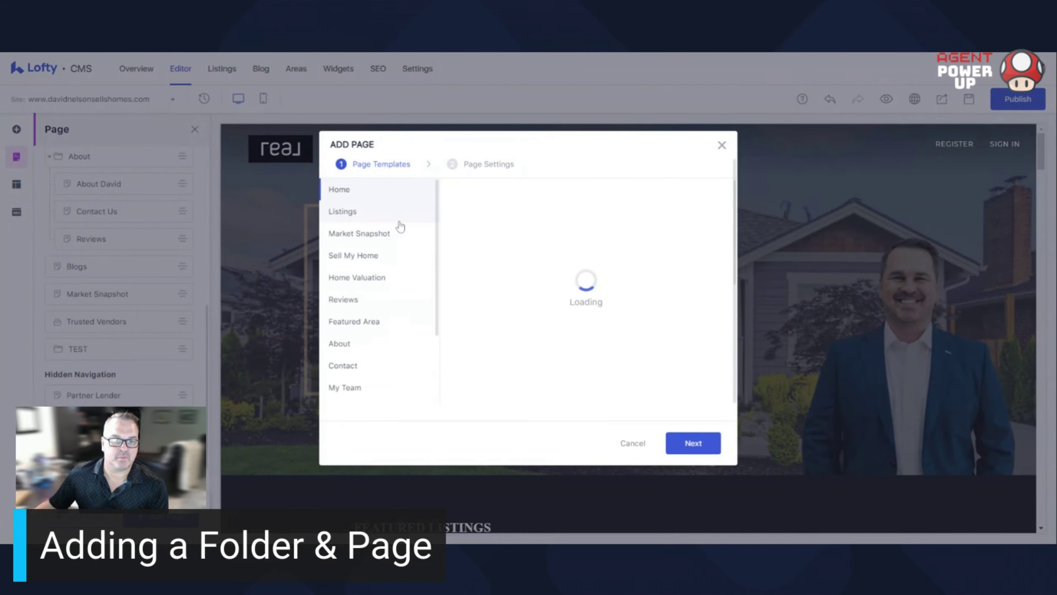
scroll(367, 258, down, 5)
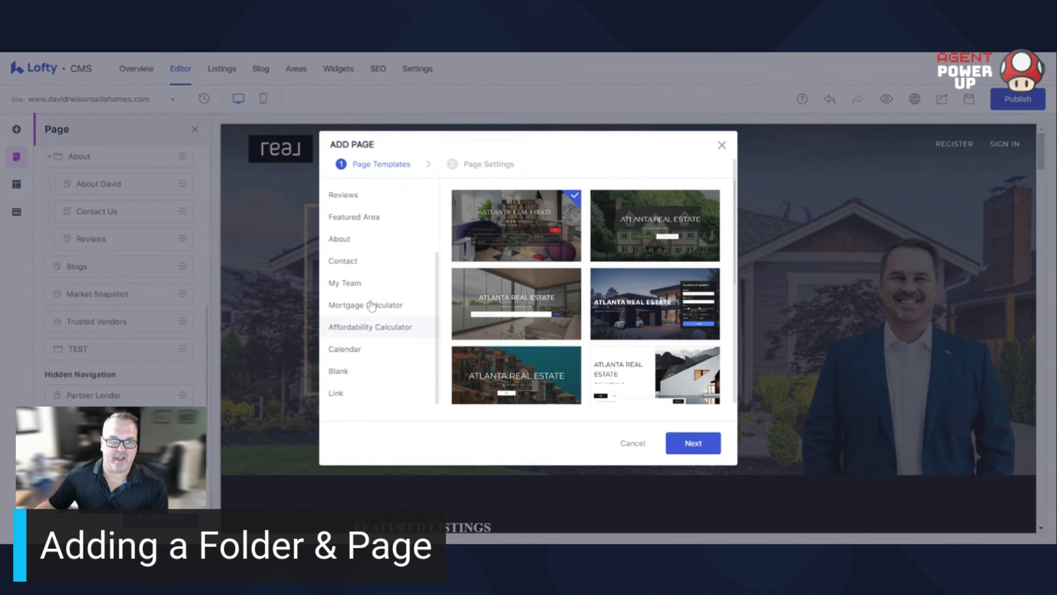
scroll(376, 348, down, 1)
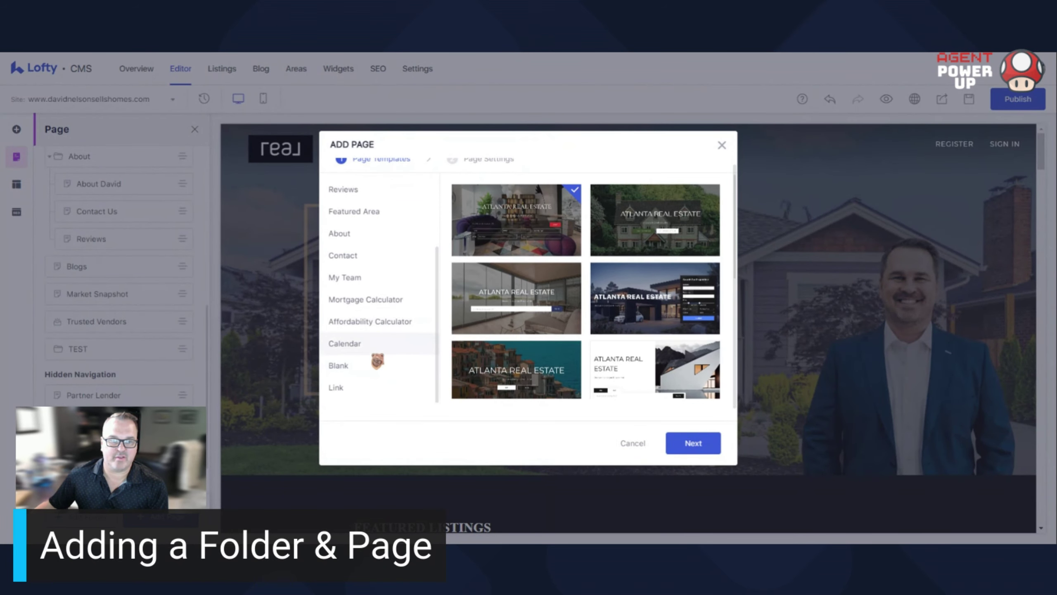
click(356, 370)
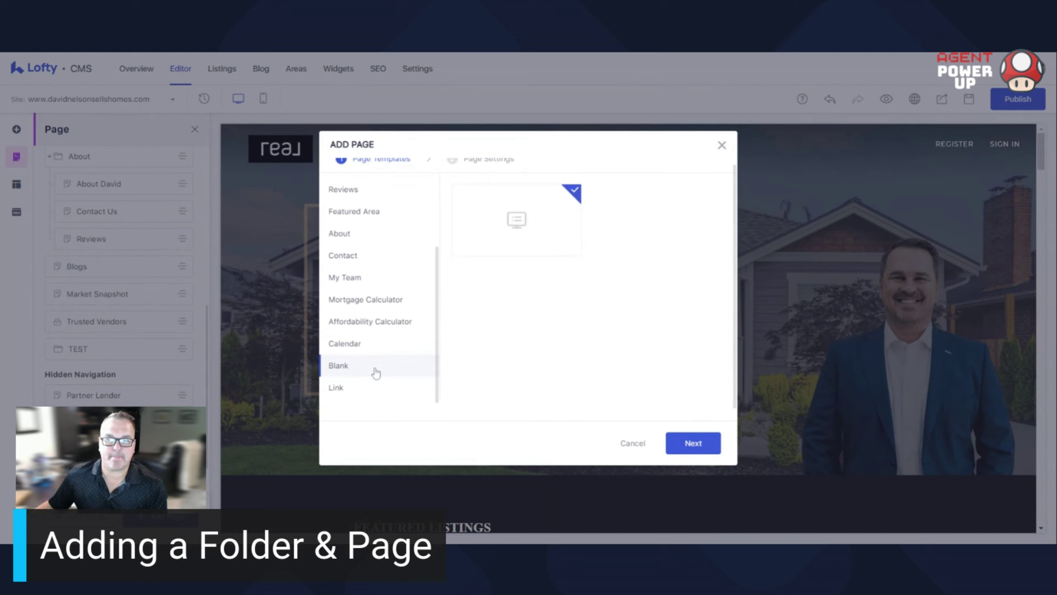
click(683, 443)
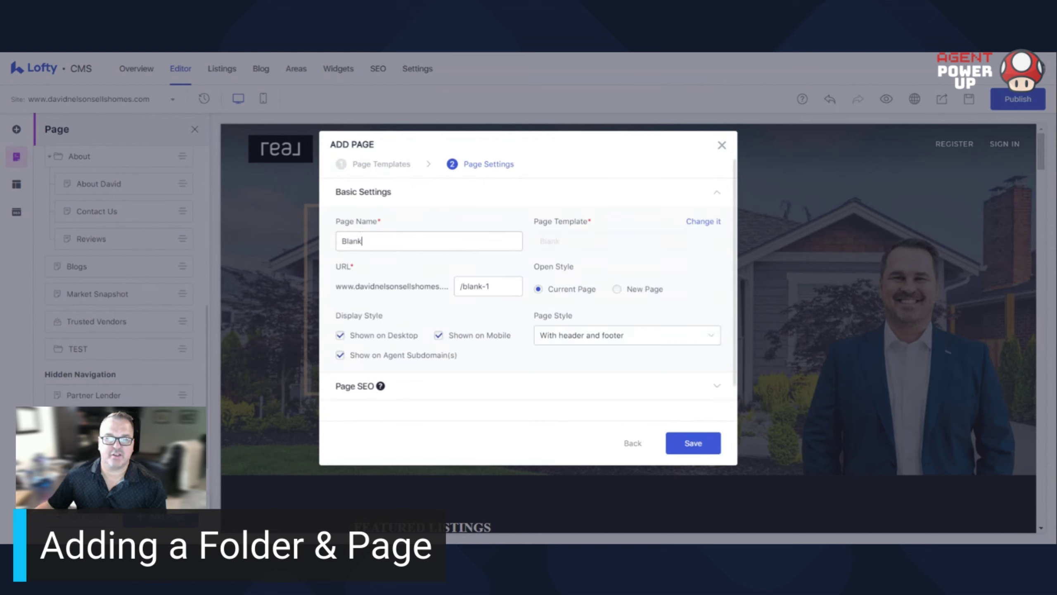
double_click(351, 240)
text(Blank)
click(488, 269)
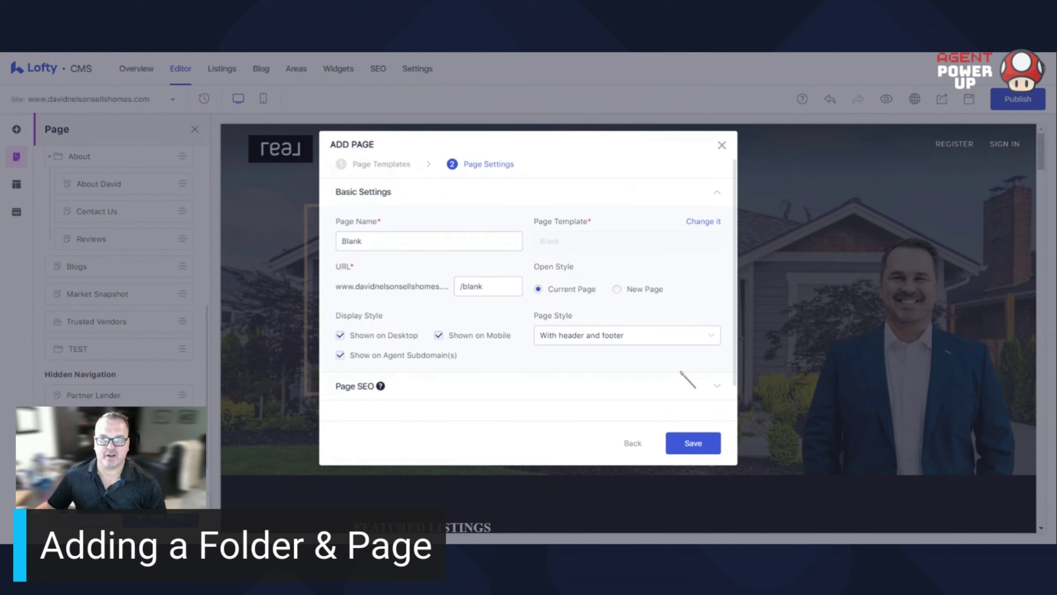
scroll(498, 378, down, 1)
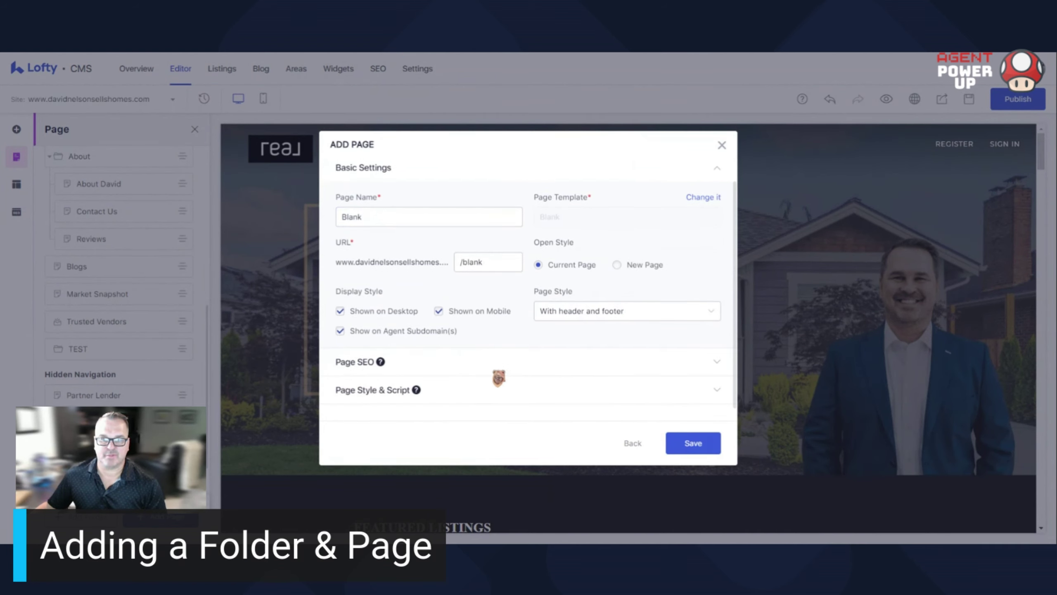
click(701, 446)
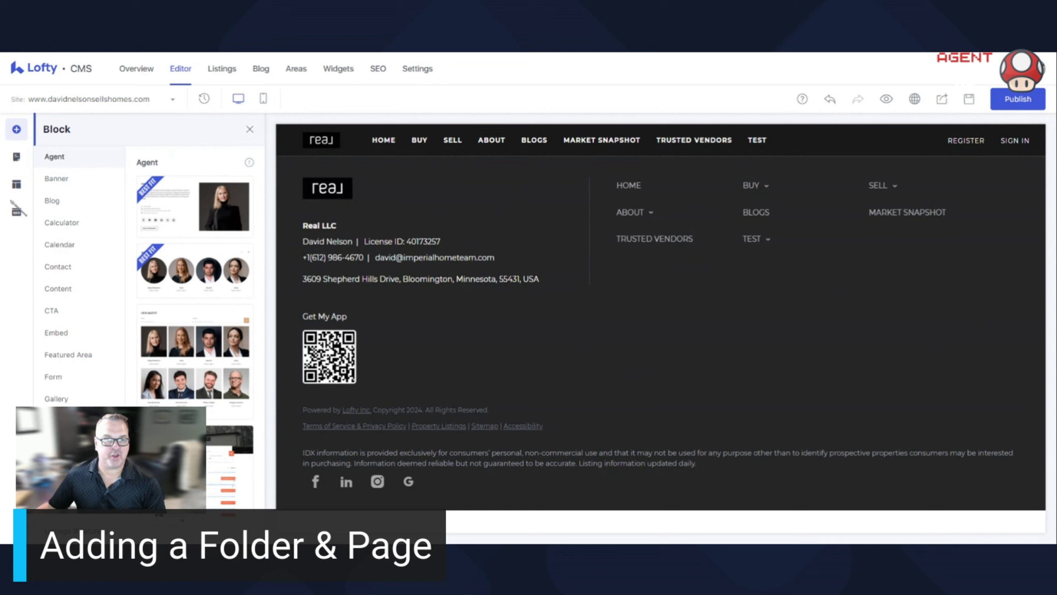
Place an empty Embed custom-code block on the Blank page above the footer.
scroll(67, 375, down, 6)
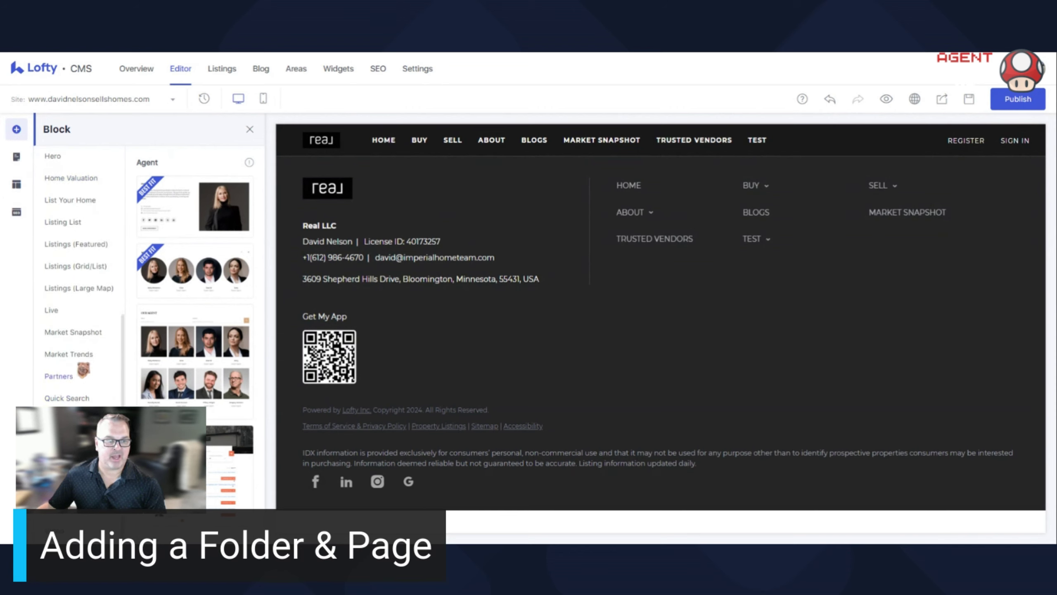
scroll(70, 297, up, 3)
scroll(70, 298, up, 3)
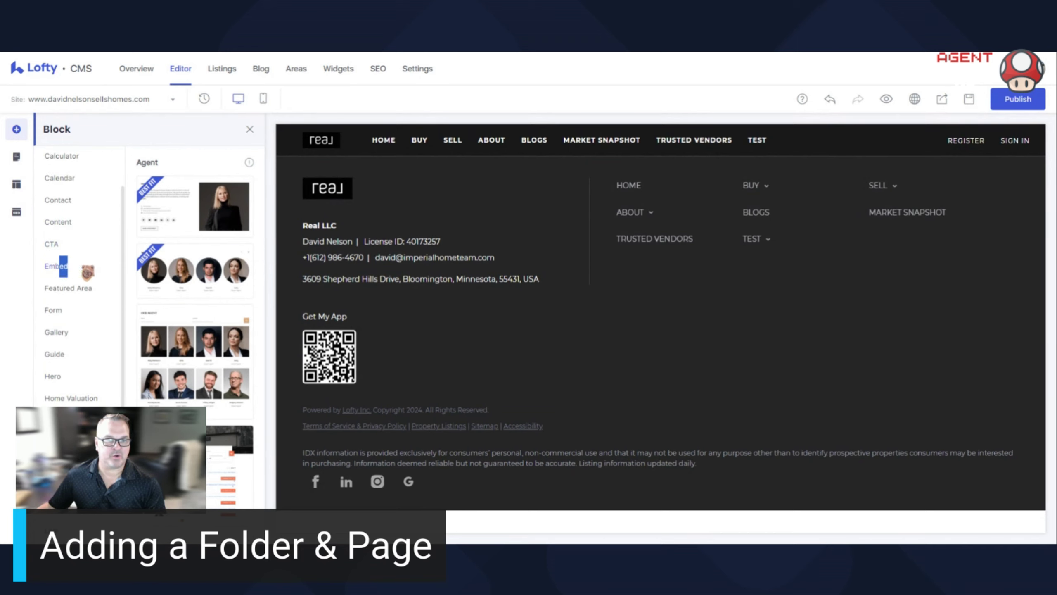
drag(72, 267, 94, 264)
click(72, 266)
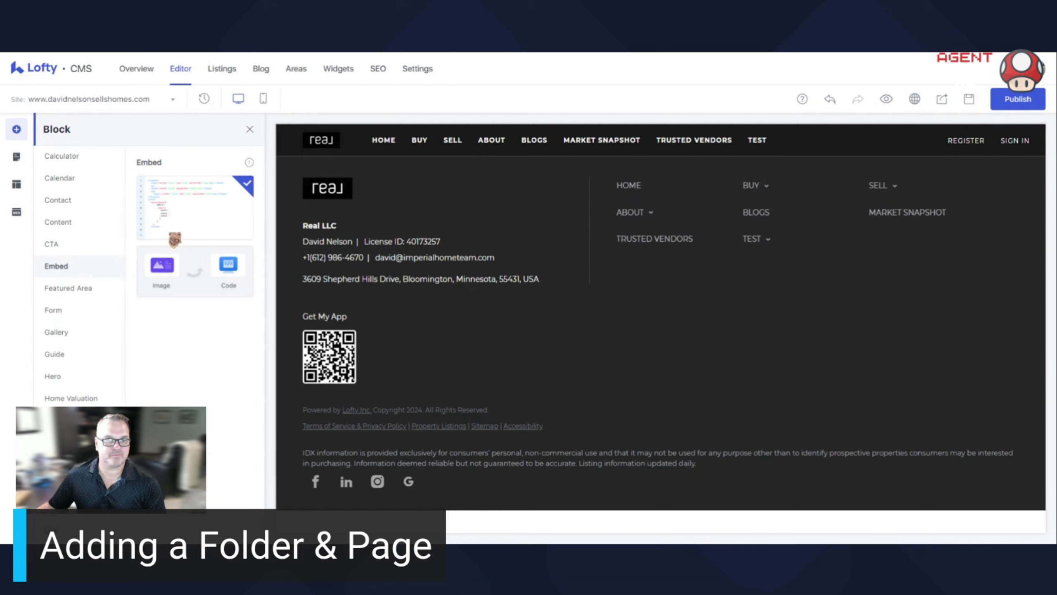
drag(182, 224, 462, 249)
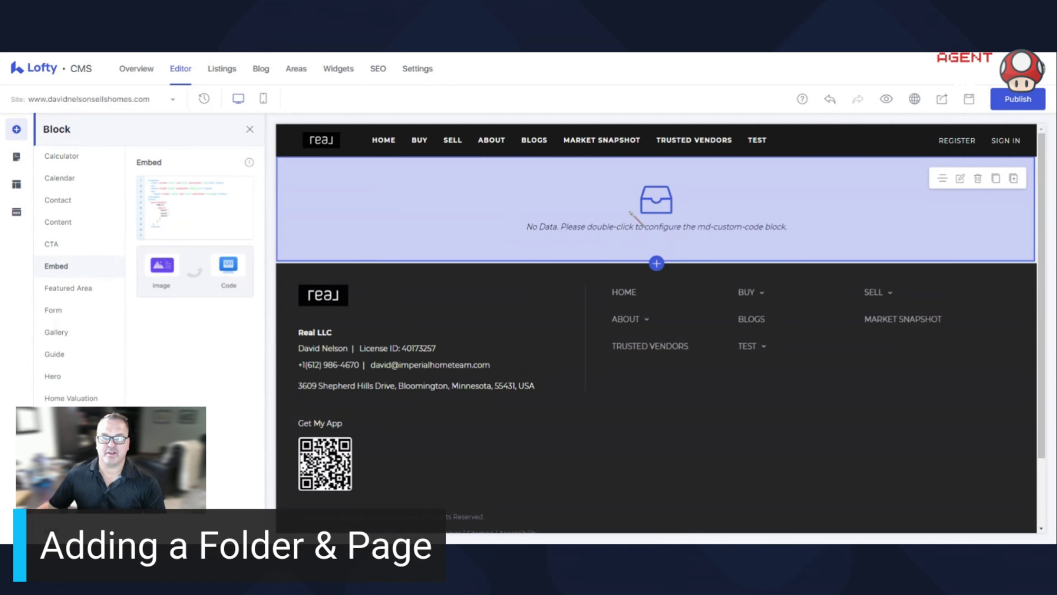
Add the map-style Contact block above the code block.
mouse_move(63, 220)
mouse_down()
mouse_move(54, 250)
mouse_move(65, 221)
mouse_up()
click(63, 221)
click(58, 200)
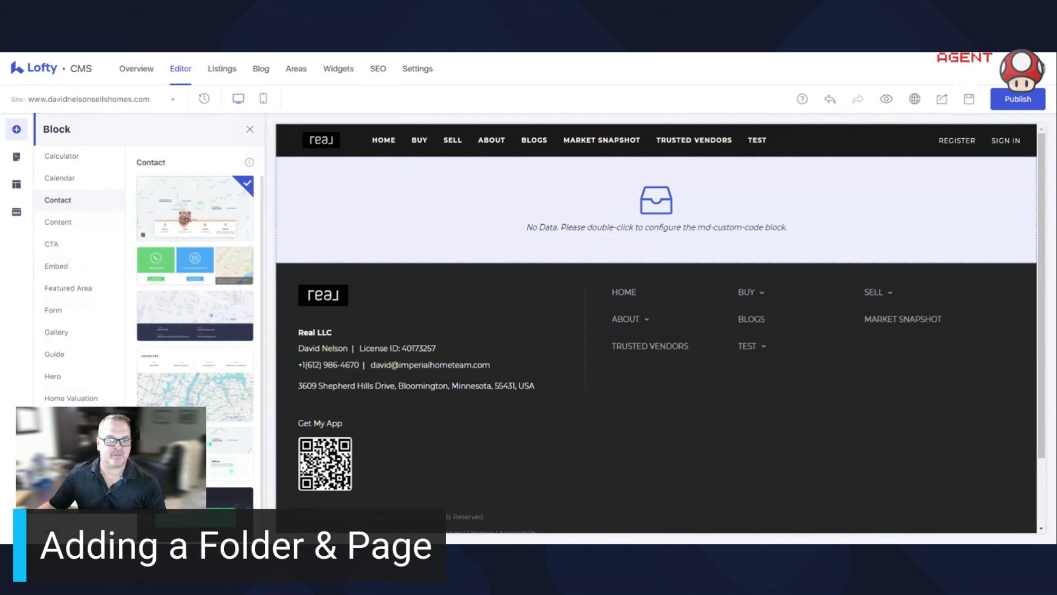
drag(183, 220, 189, 217)
drag(603, 250, 602, 276)
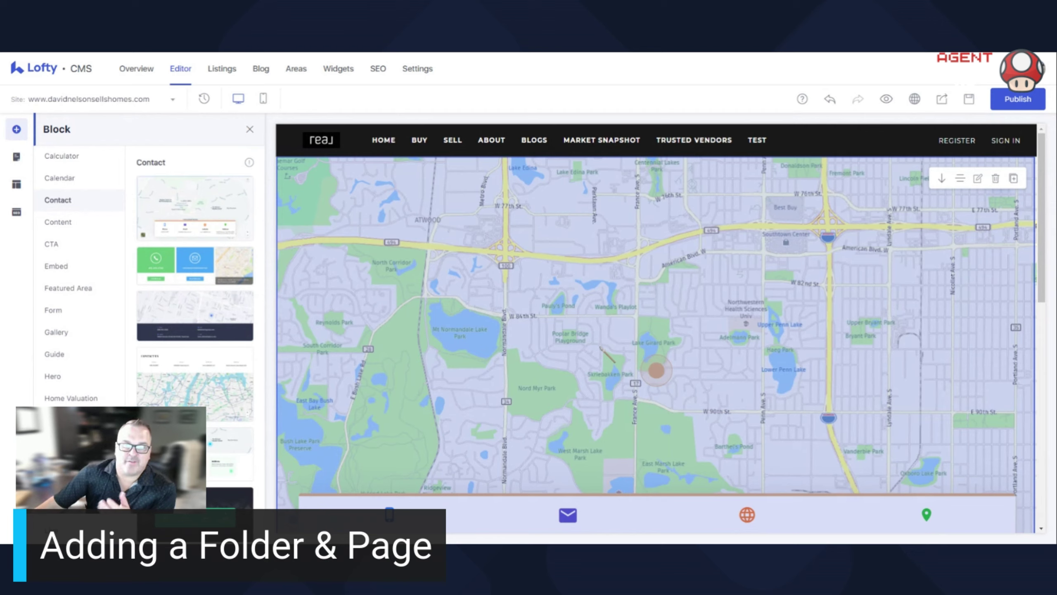
scroll(644, 382, down, 2)
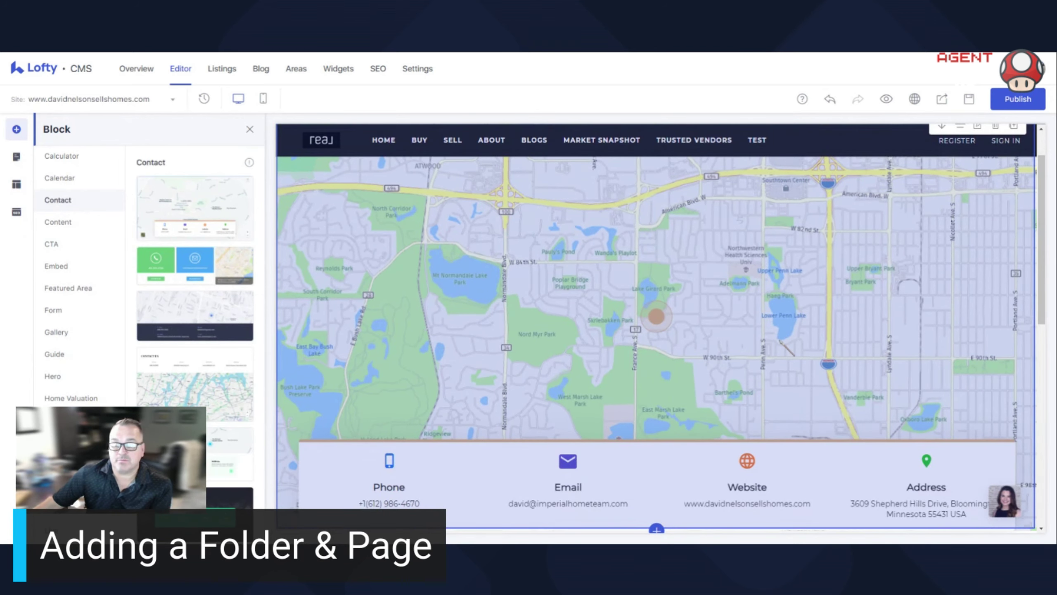
scroll(781, 343, down, 2)
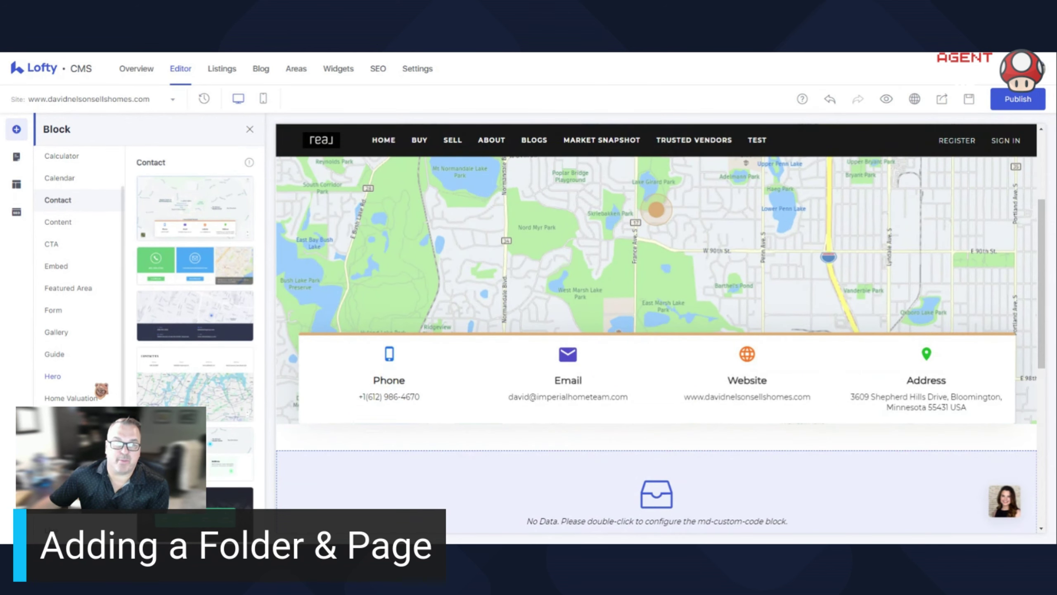
scroll(84, 333, down, 5)
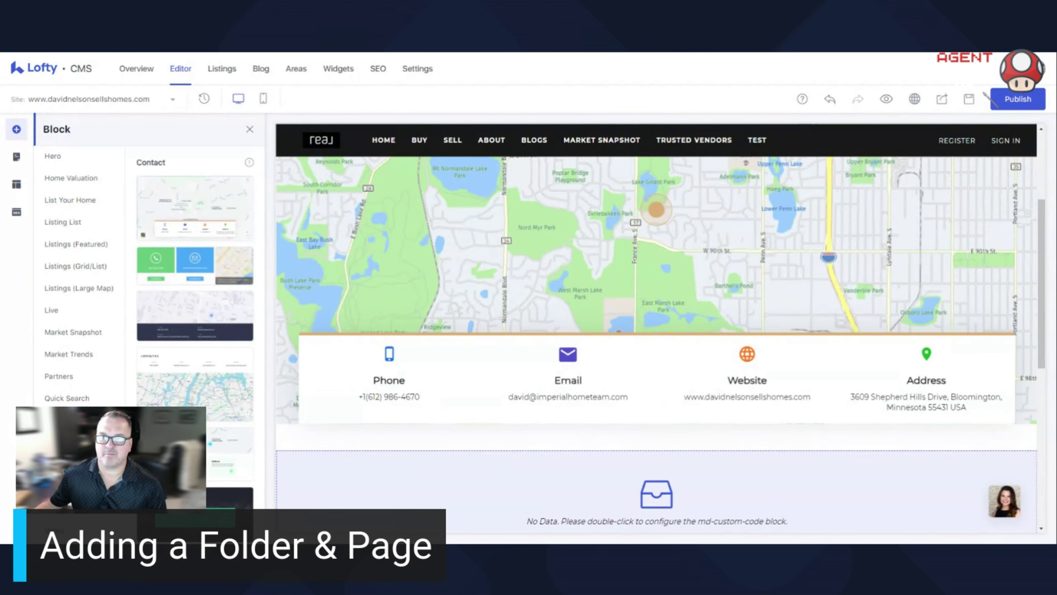
Dismiss the Add Version prompt, delete the TEST folder with its pages, and publish.
click(971, 103)
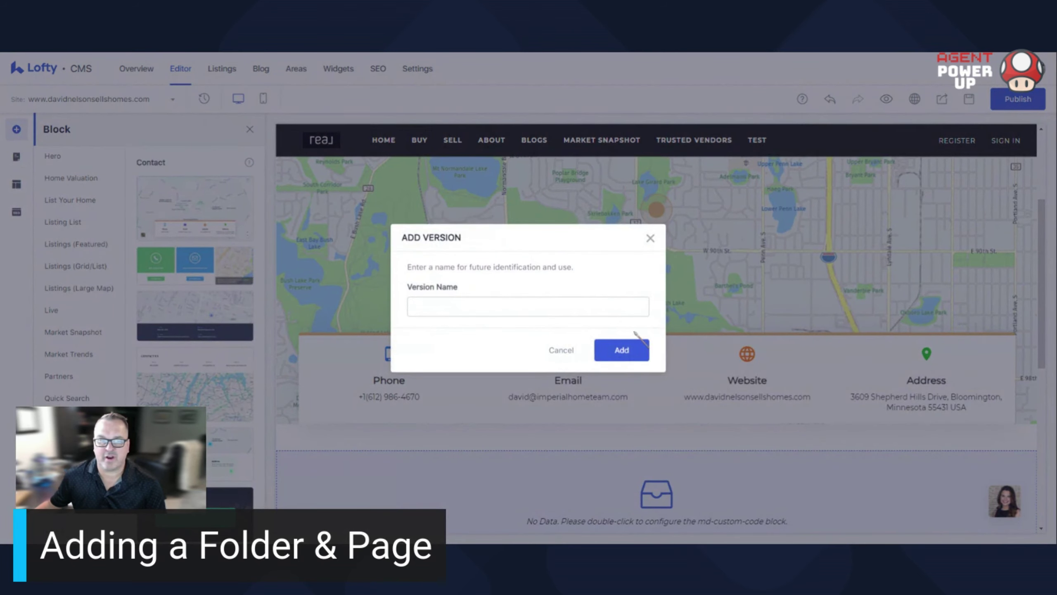
click(650, 238)
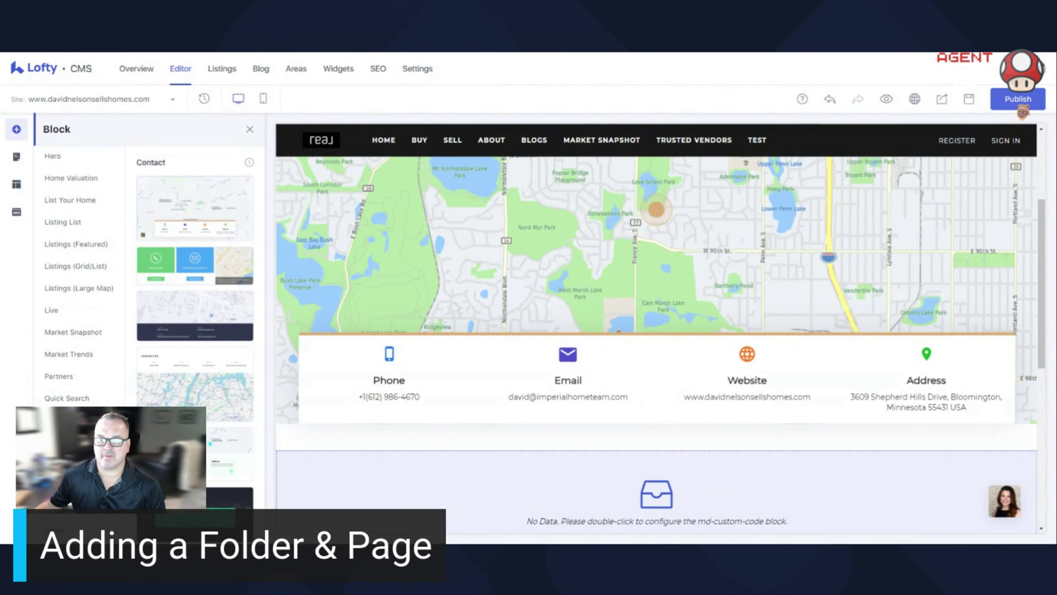
scroll(656, 375, down, 3)
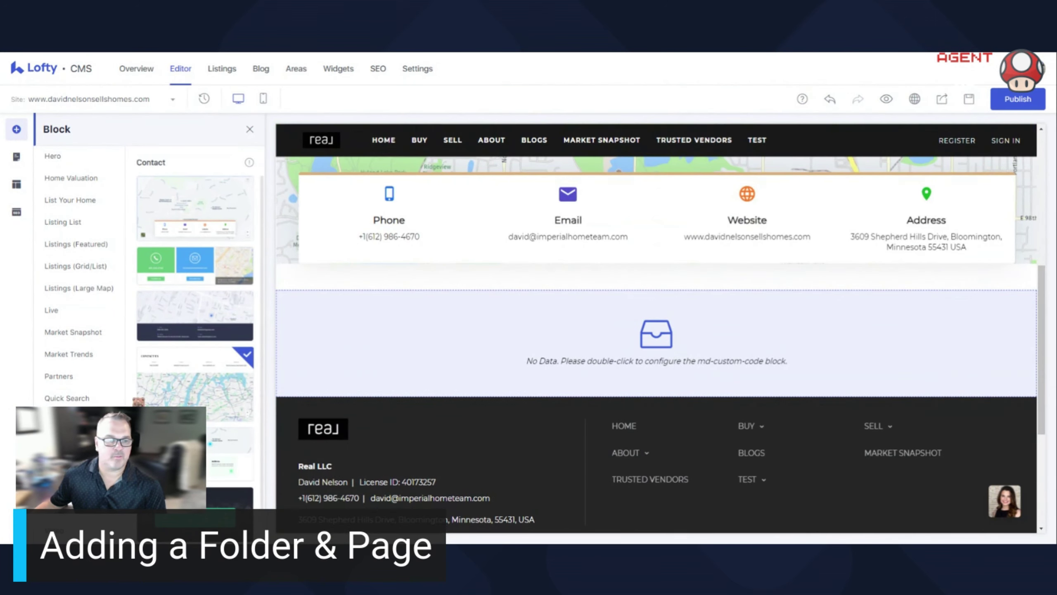
click(16, 156)
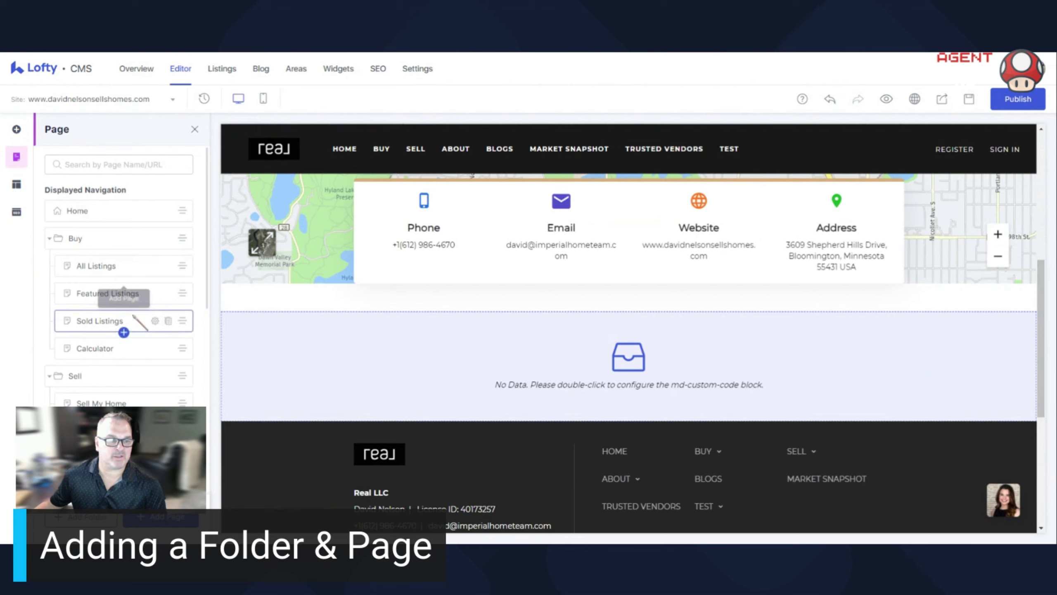
scroll(133, 315, down, 10)
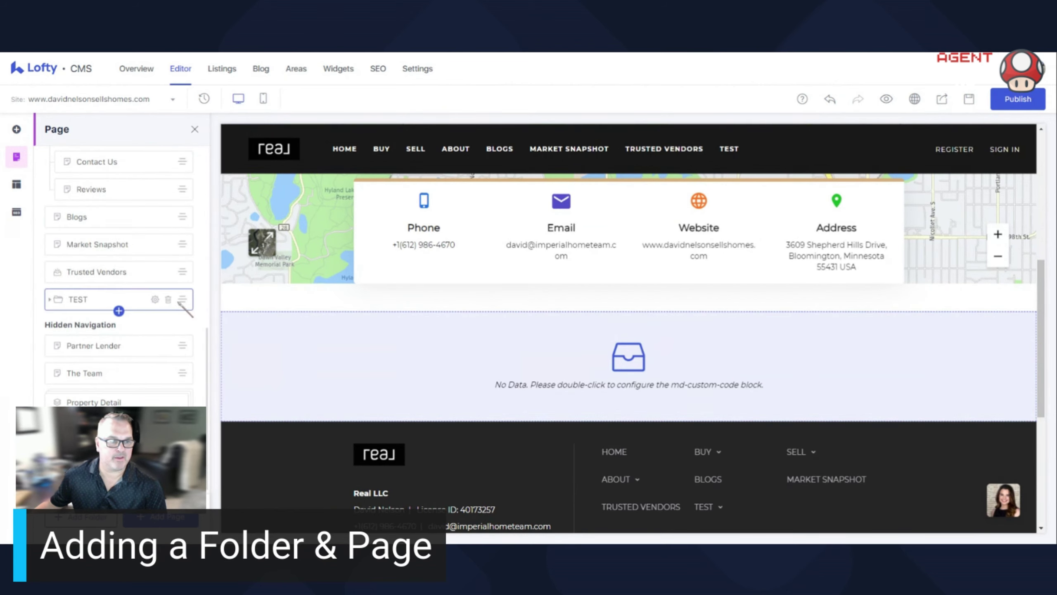
click(168, 299)
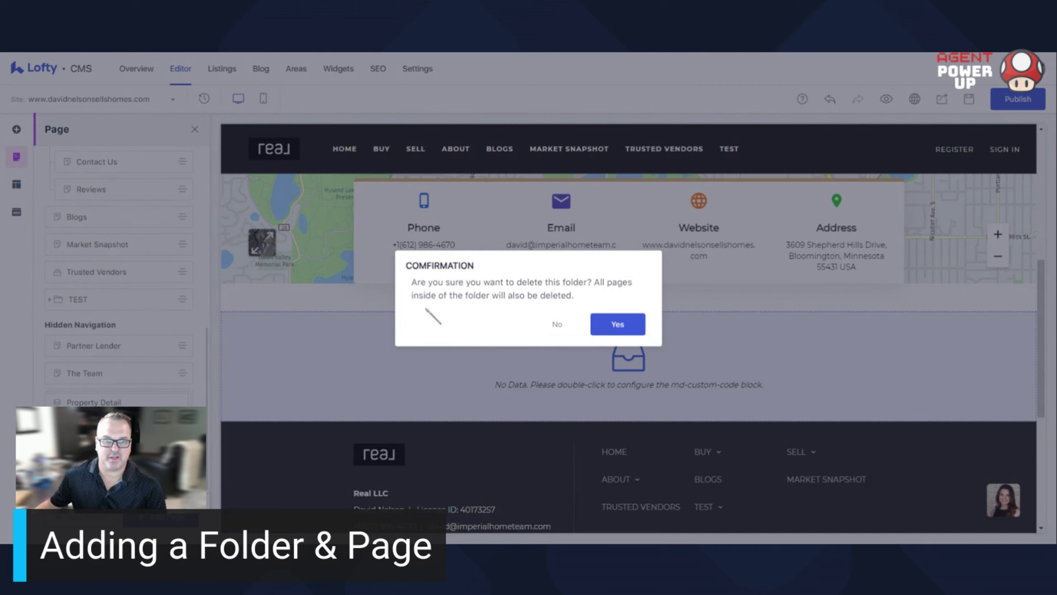
click(612, 325)
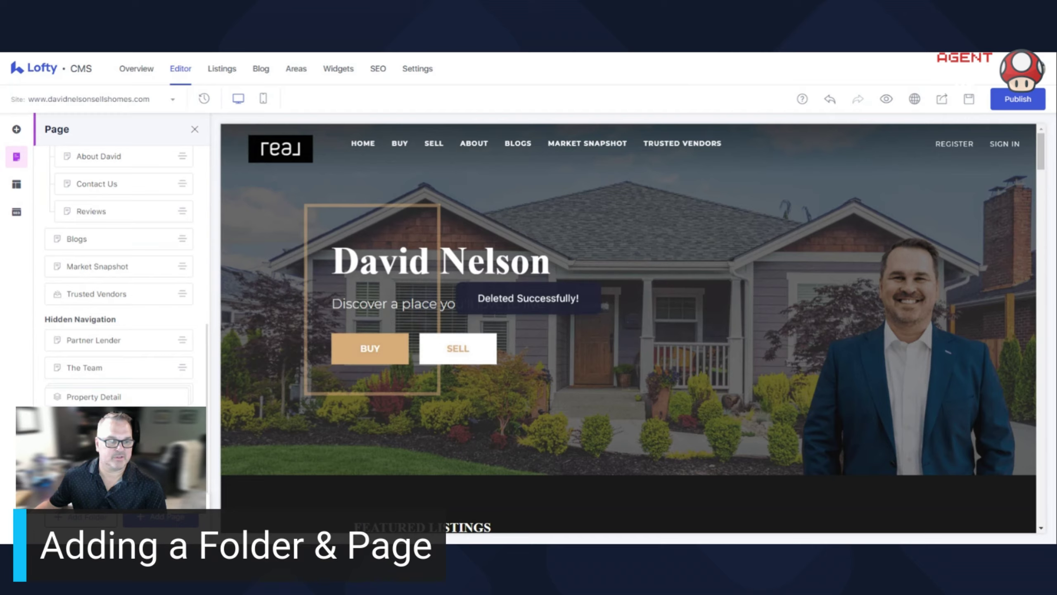
click(1016, 101)
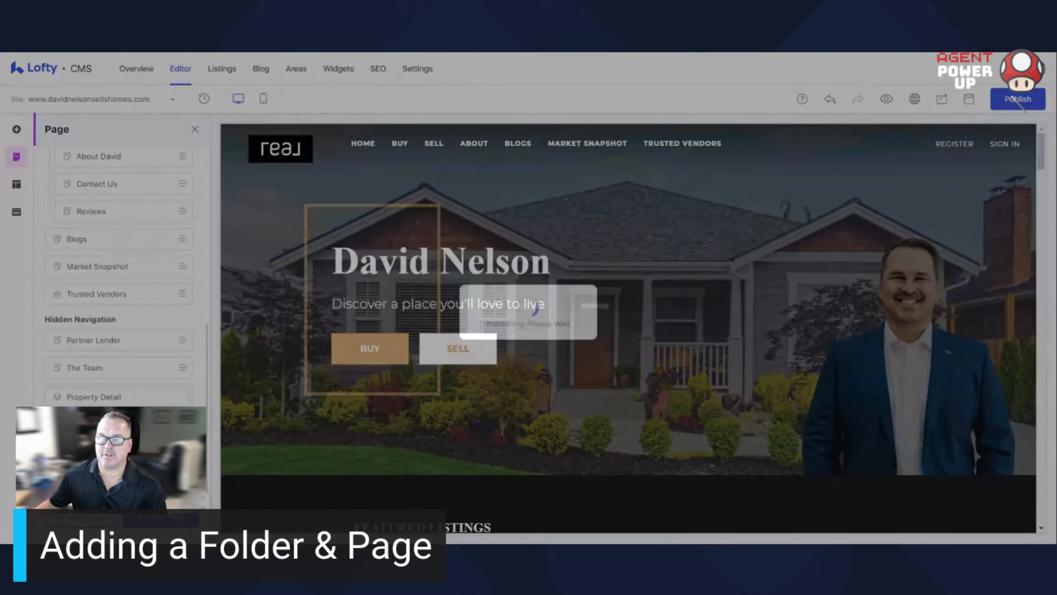
scroll(706, 325, down, 3)
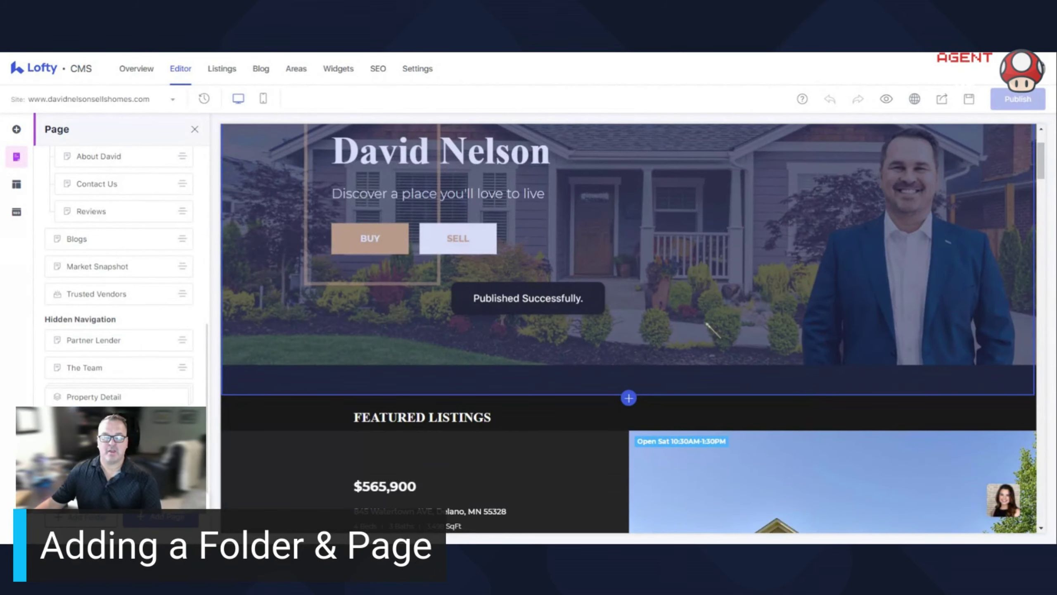
Visit the live site's Home Valuation and Blogs pages, then return to the homepage.
scroll(706, 325, up, 3)
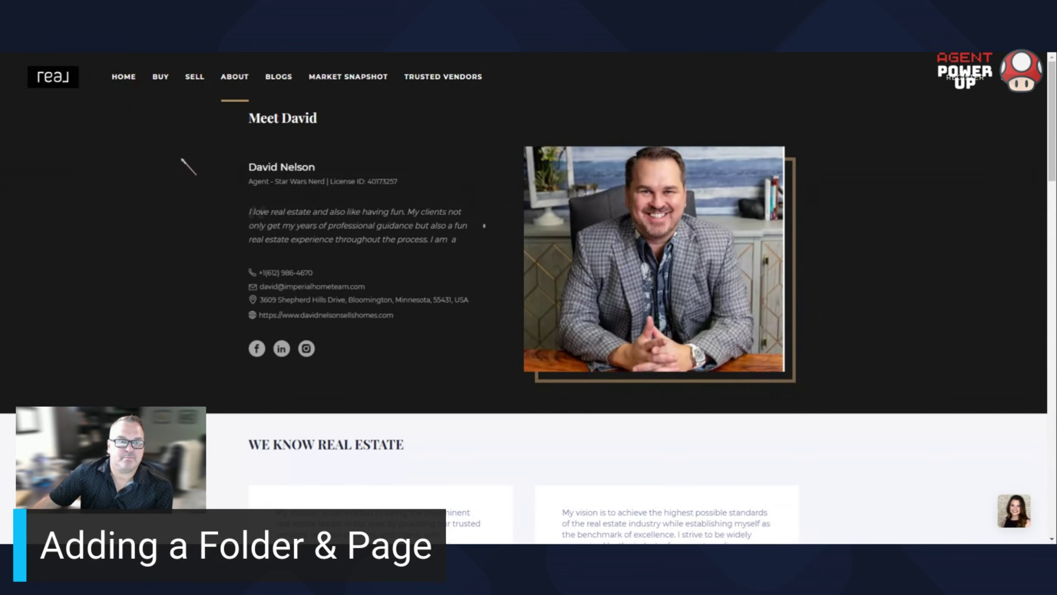
mouse_move(197, 97)
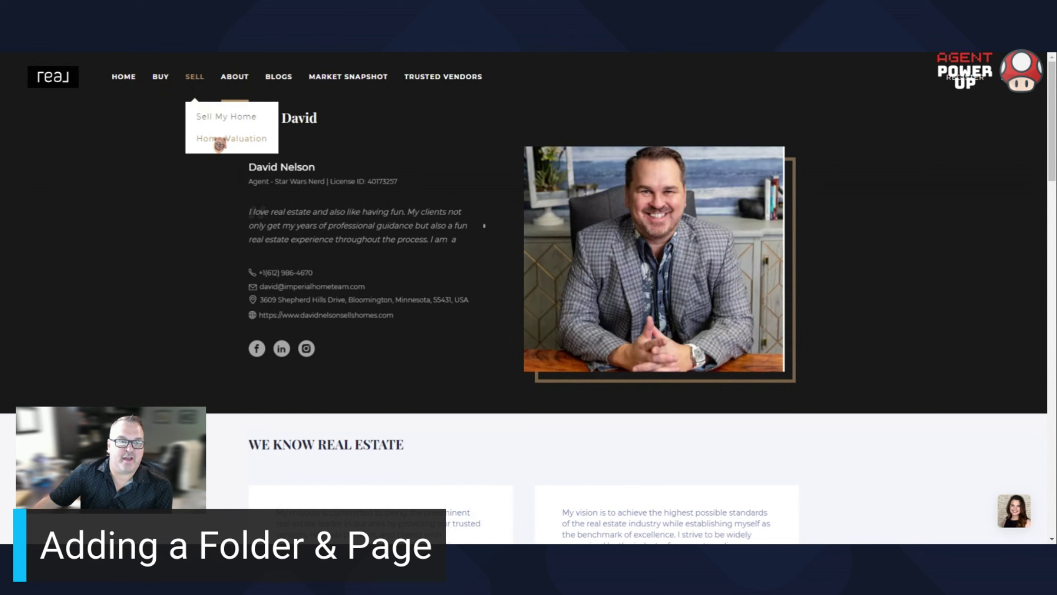
click(219, 141)
mouse_move(232, 83)
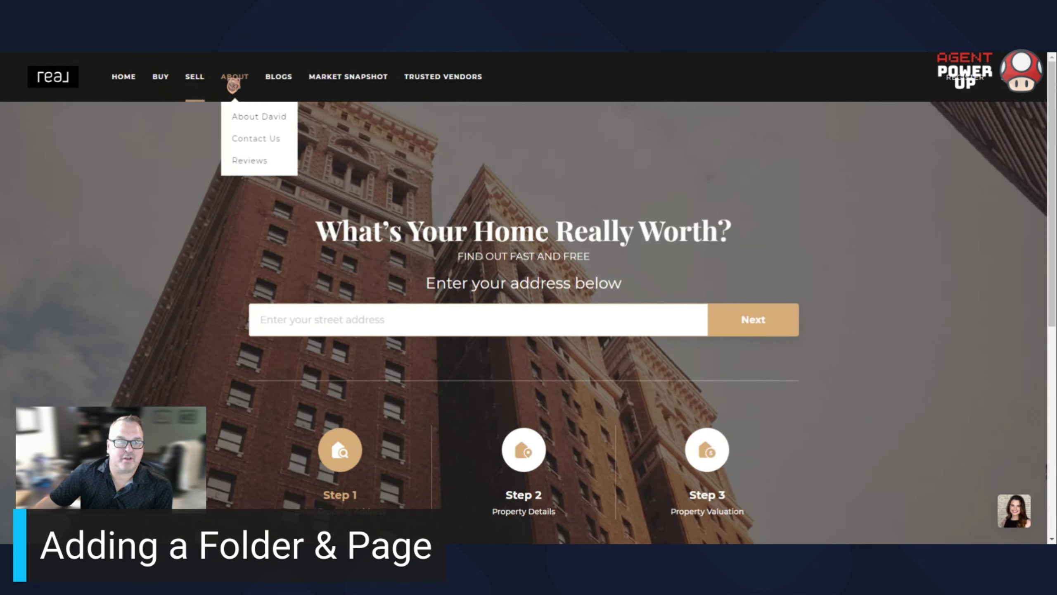
click(278, 80)
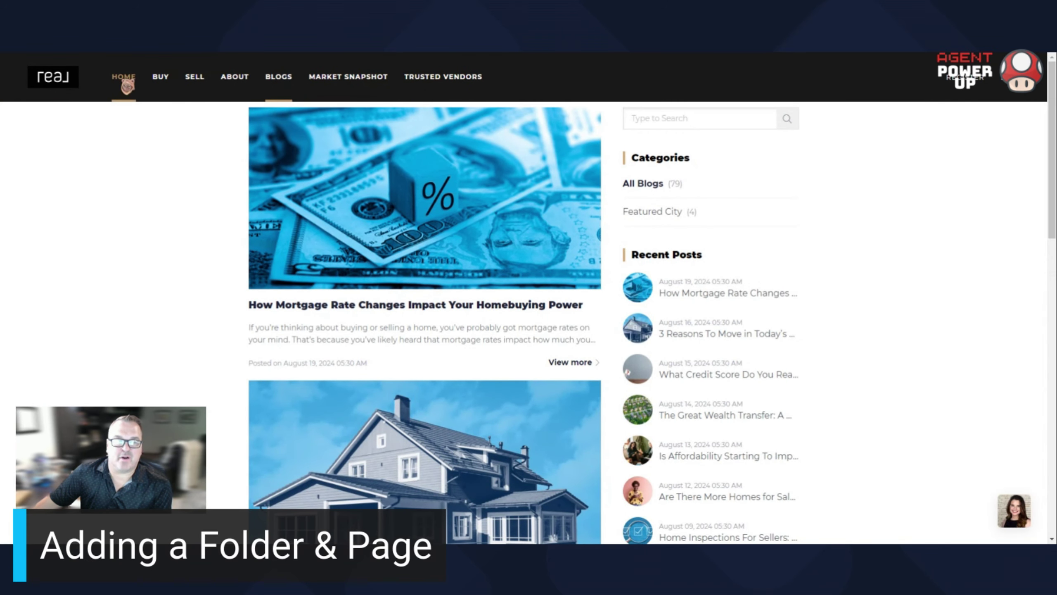
click(123, 78)
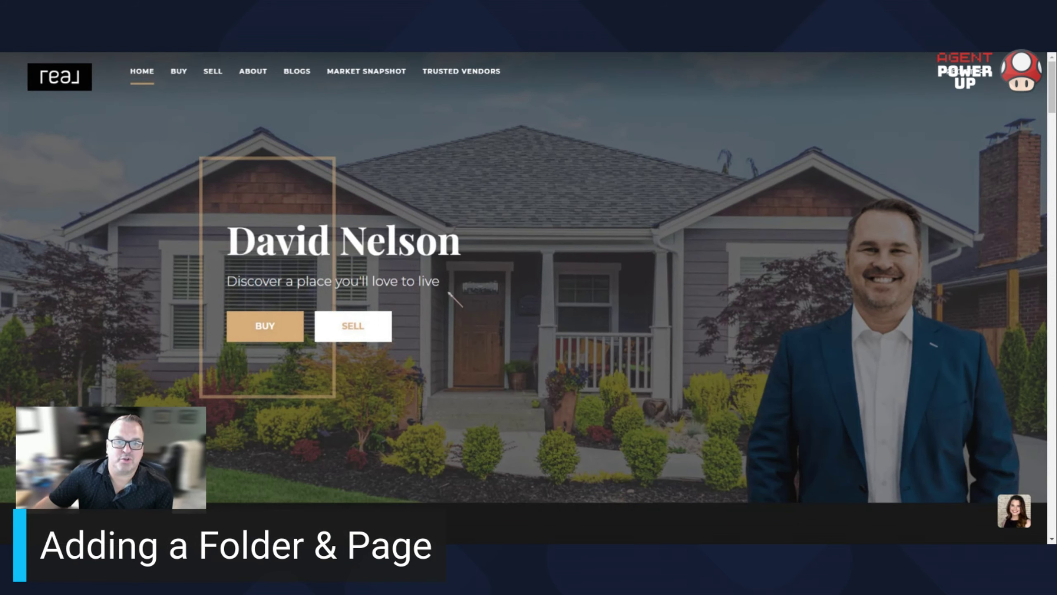